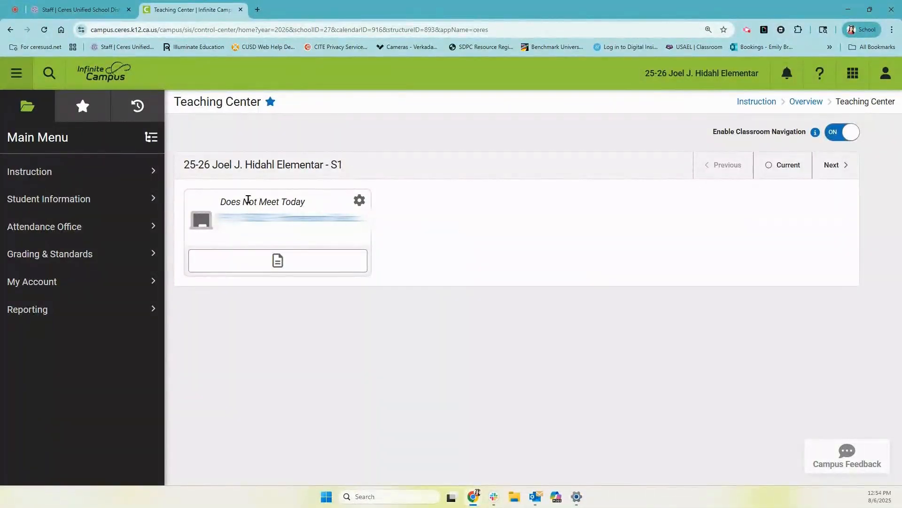
Step: Open the Grade Book from the Instruction tools and list the standards available as grading tasks
click(99, 174)
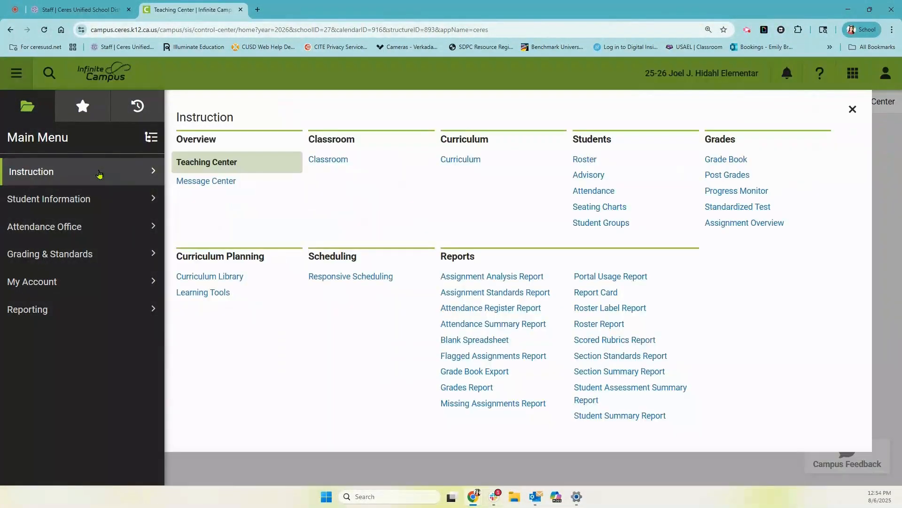
click(709, 159)
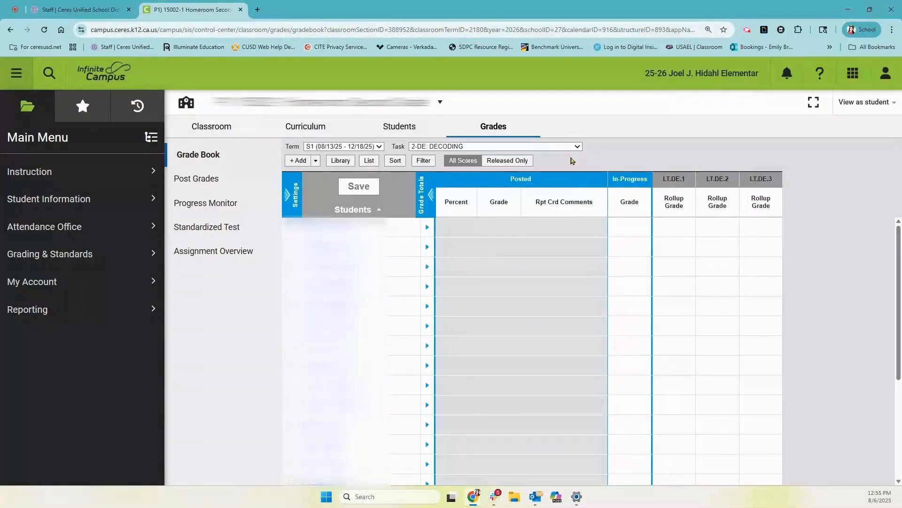
click(571, 146)
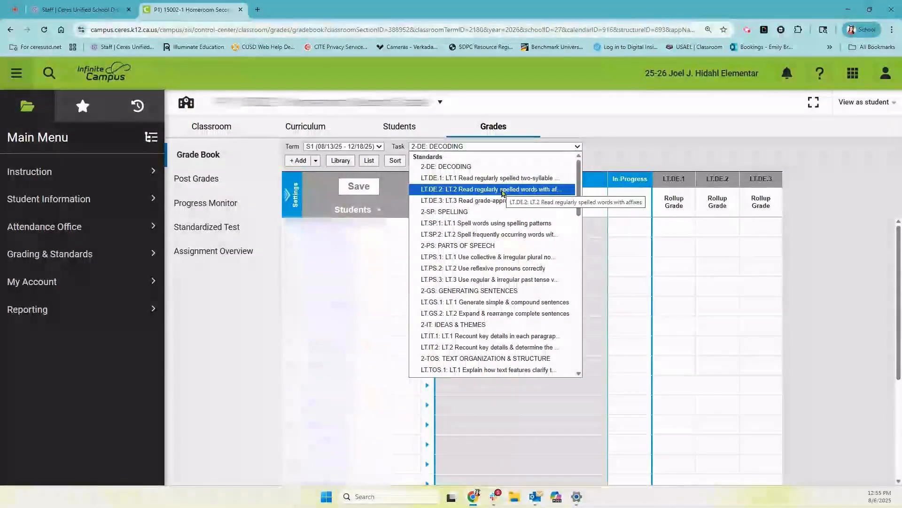
Step: Open the Grade Calc Options in the grade book settings and view the calculation types offered for LT.DE.1
click(292, 194)
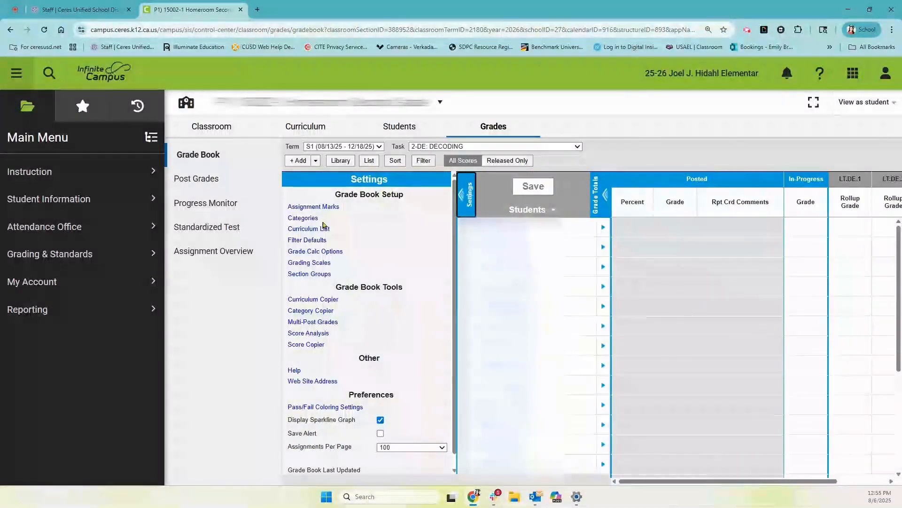
click(310, 251)
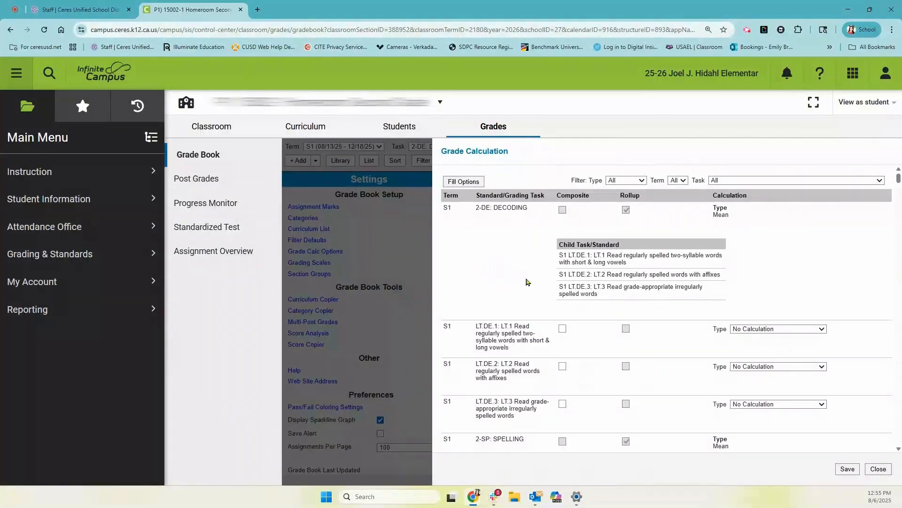
click(769, 329)
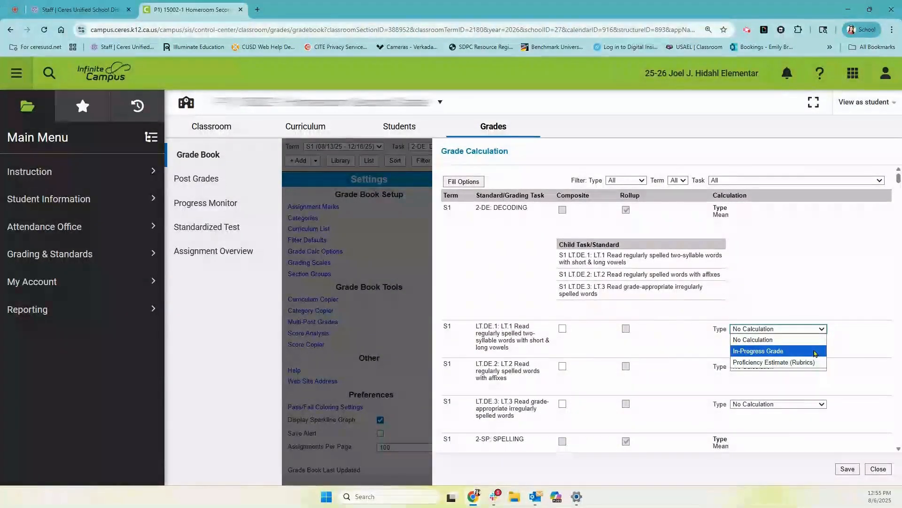
click(841, 324)
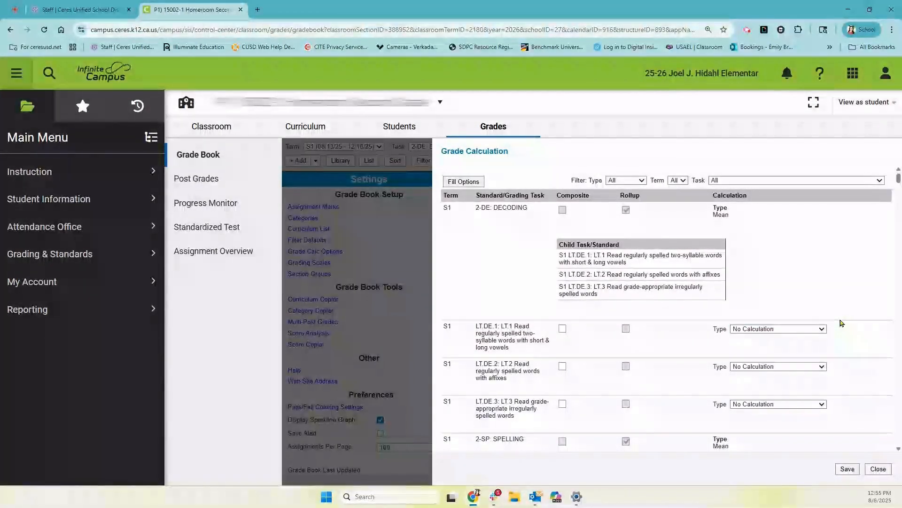
Step: Fill the calculation type for all tasks with Proficiency Estimate (Rubrics), using the Mode method
click(463, 181)
click(644, 207)
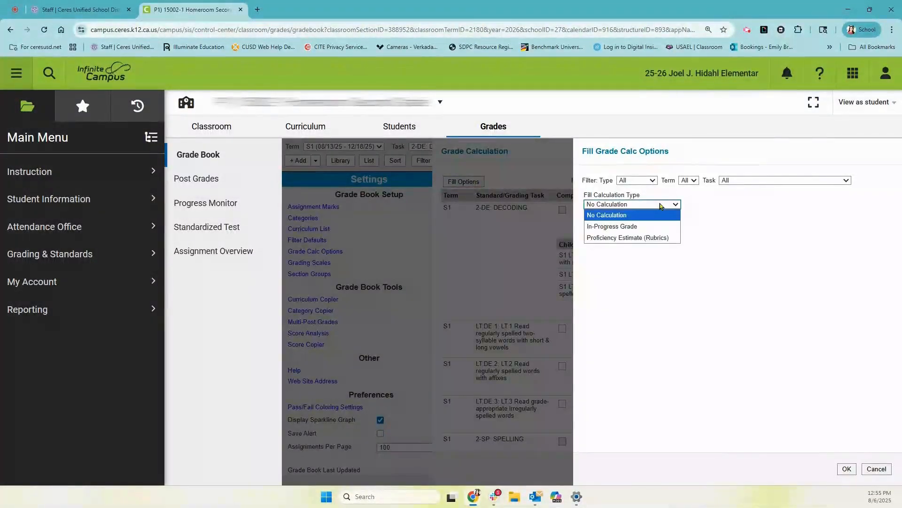
click(665, 238)
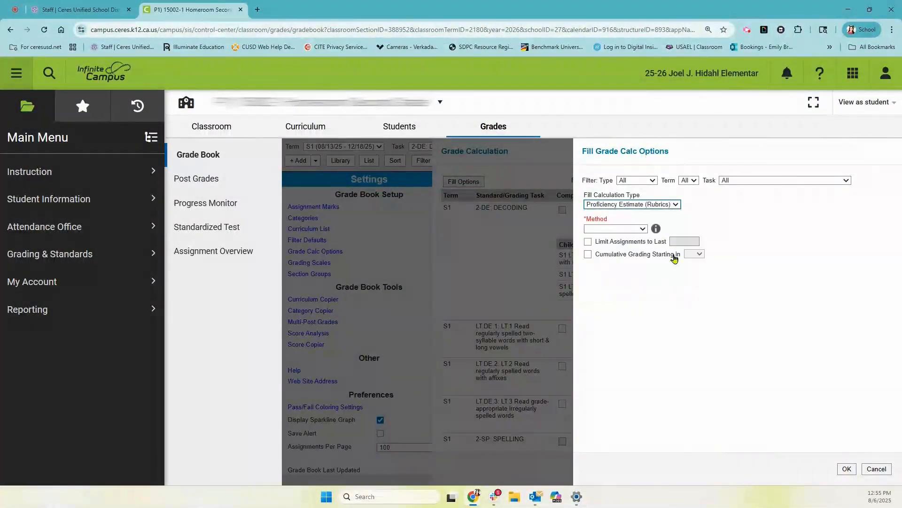
click(642, 229)
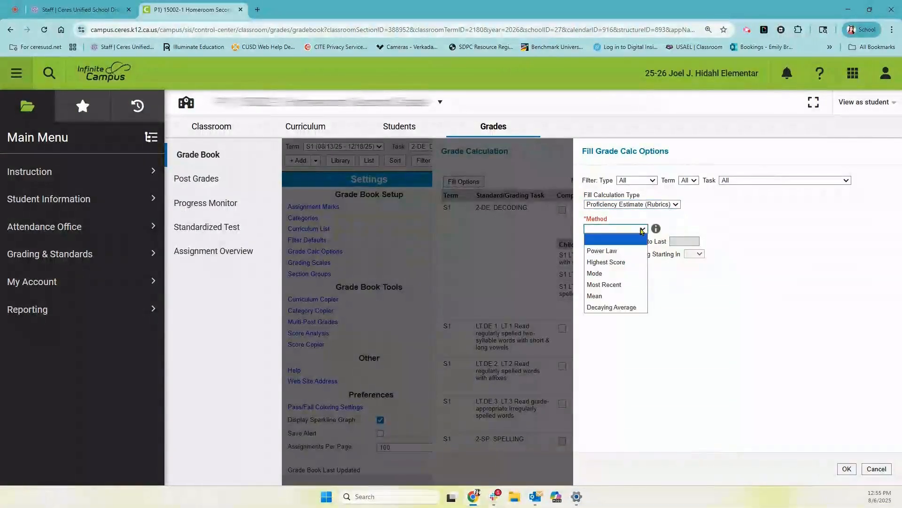
click(640, 274)
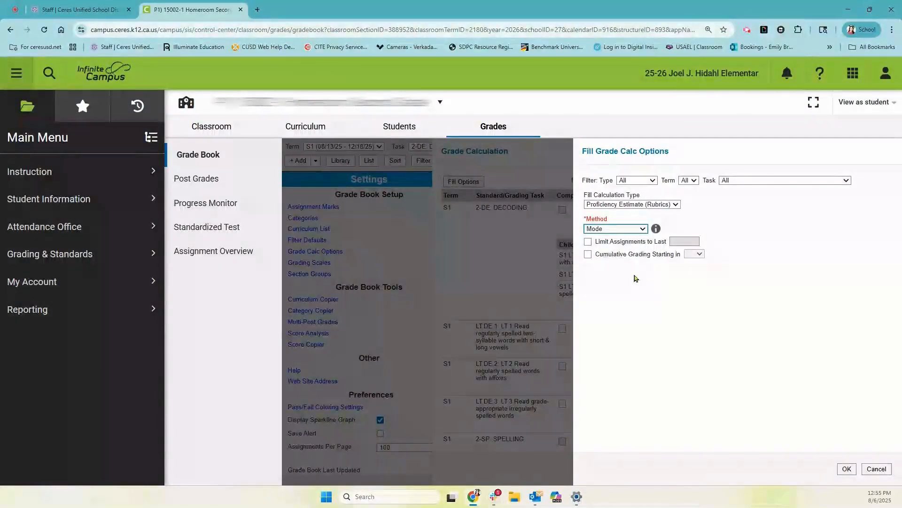
click(588, 242)
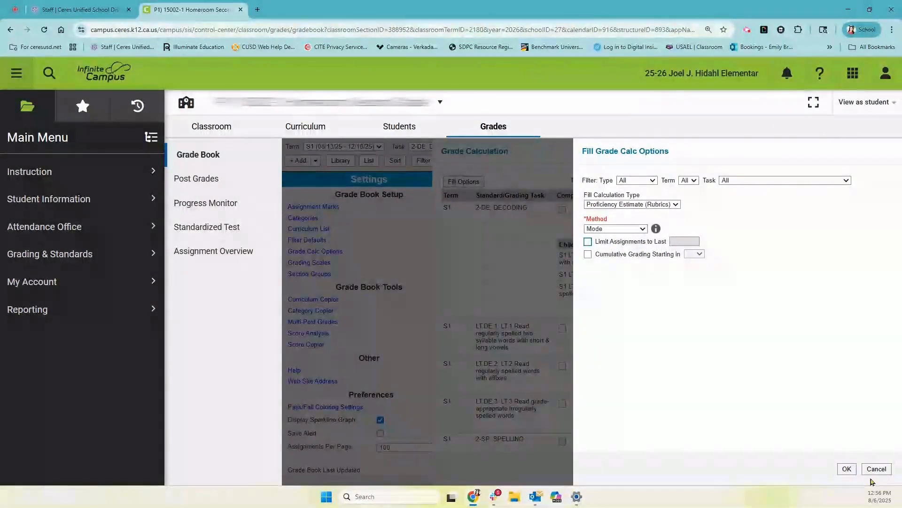
click(847, 469)
Step: Review the filled calculation settings of the standards through 2-PV: PLACE VALUE and save the grade calculation options
scroll(750, 377, down, 5)
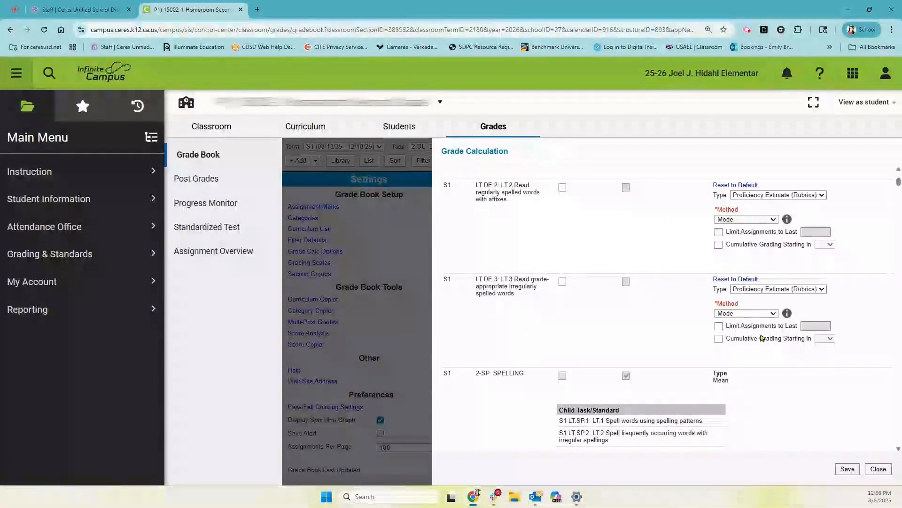
scroll(763, 329, up, 3)
scroll(763, 354, up, 10)
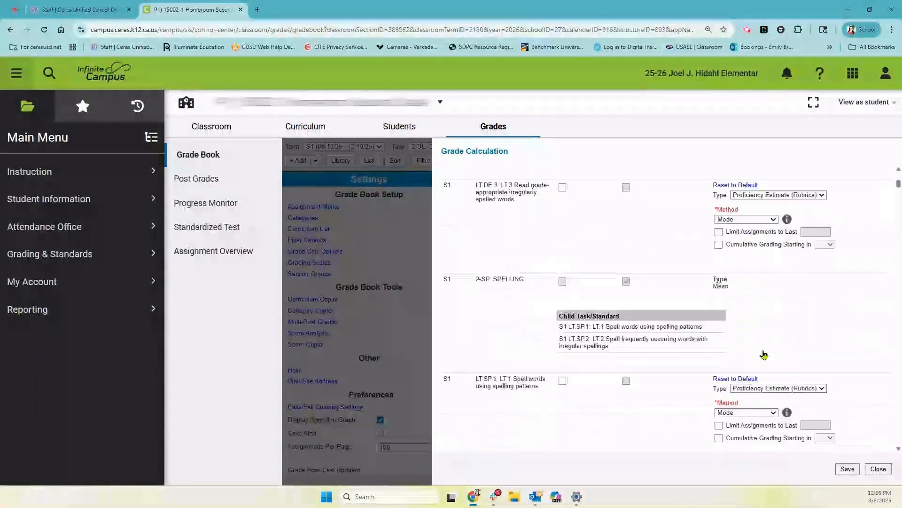
scroll(763, 354, down, 15)
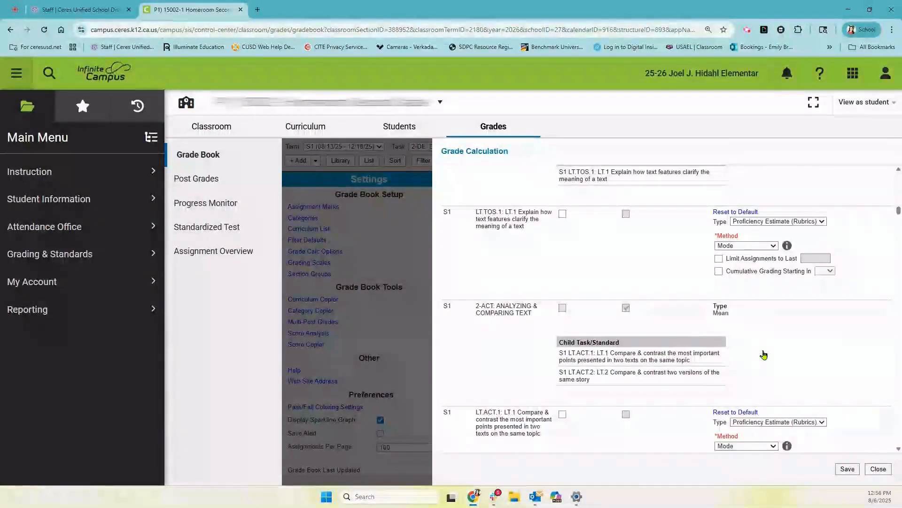
scroll(763, 354, down, 12)
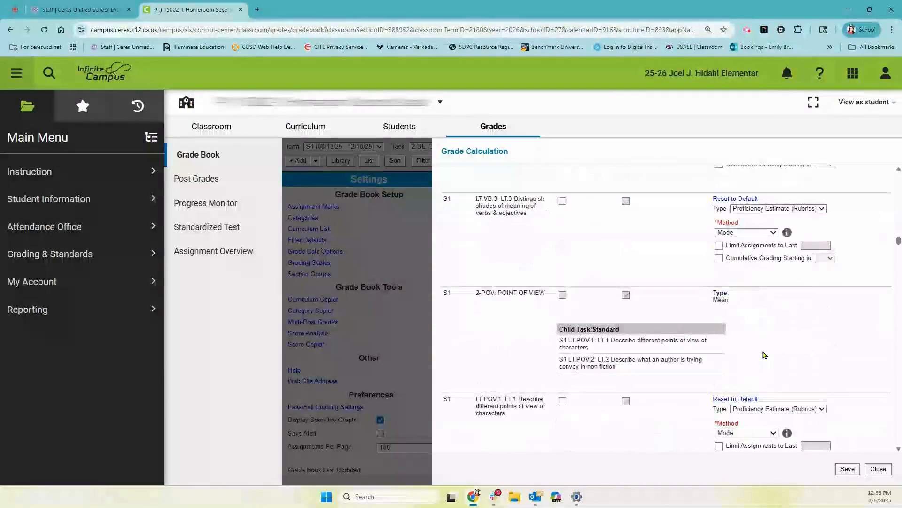
scroll(763, 355, down, 8)
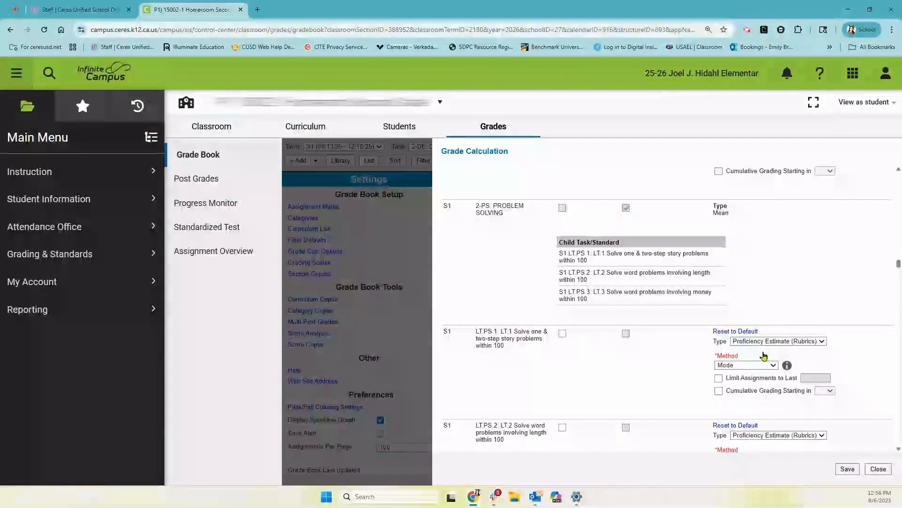
scroll(763, 355, down, 8)
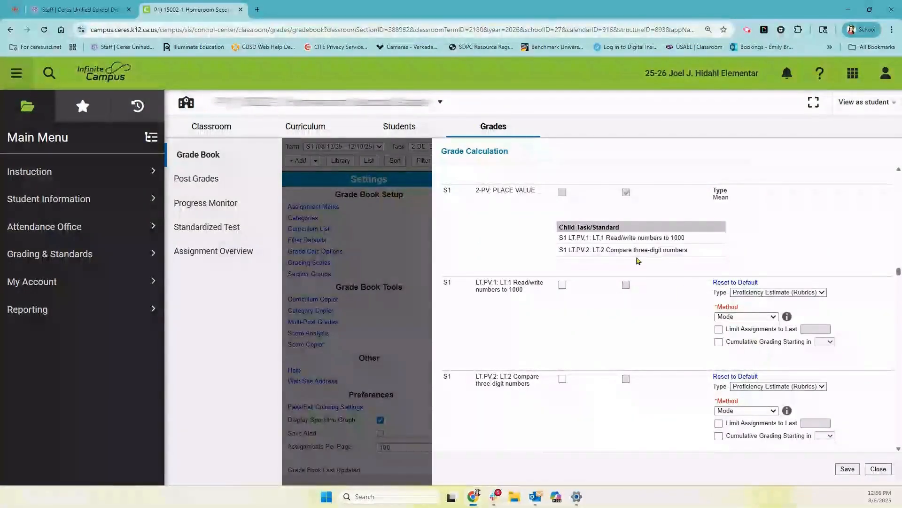
drag(491, 189, 536, 192)
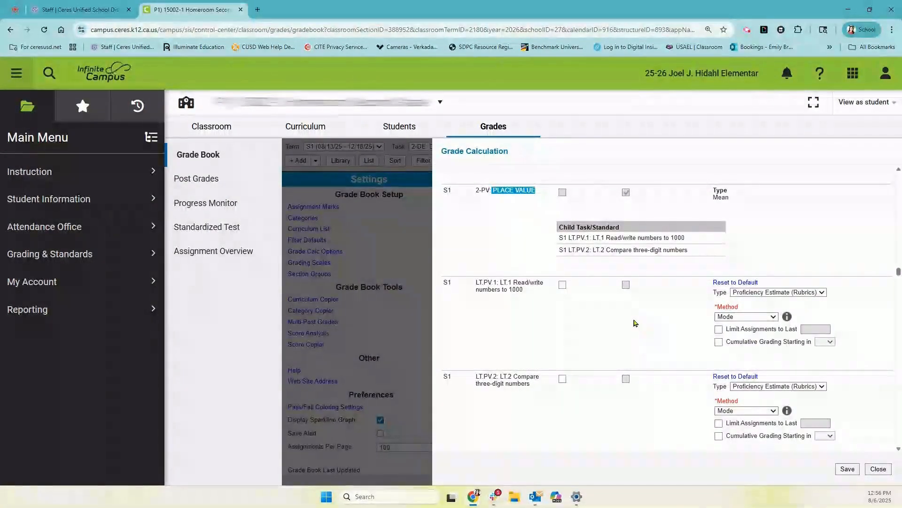
scroll(515, 305, down, 1)
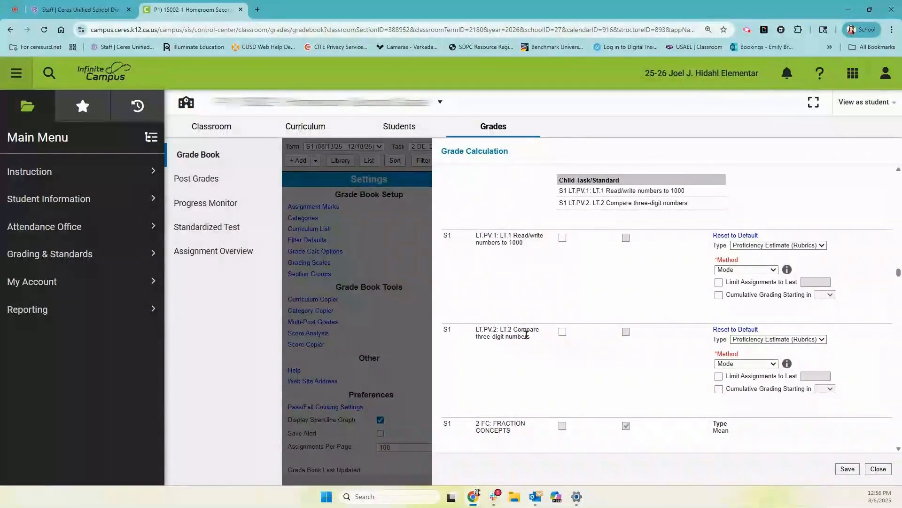
scroll(529, 233, up, 1)
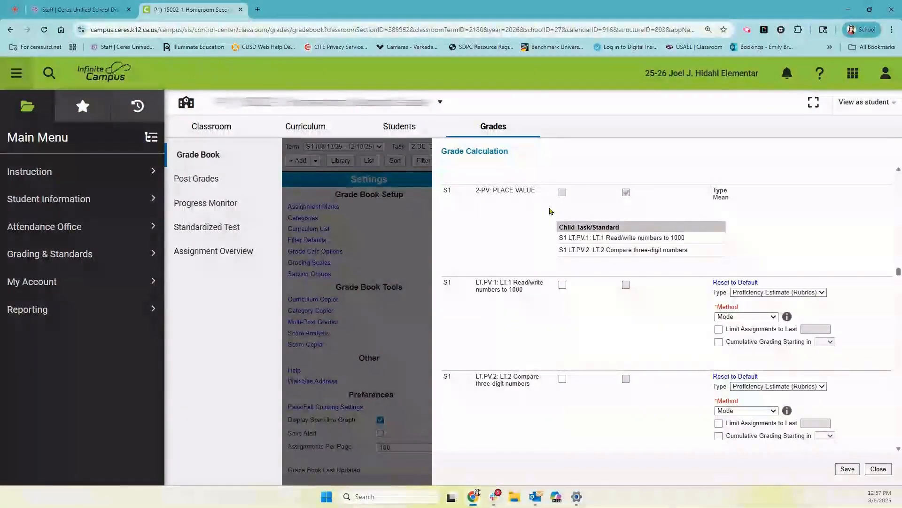
click(848, 472)
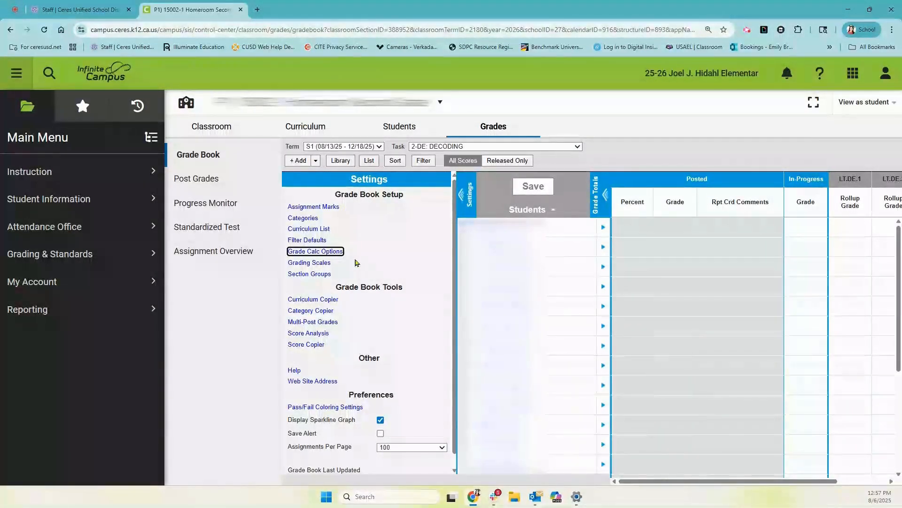
Step: Add and save a grade book category named Evidence for the class section, with Rubrics as its default scoring type
click(305, 218)
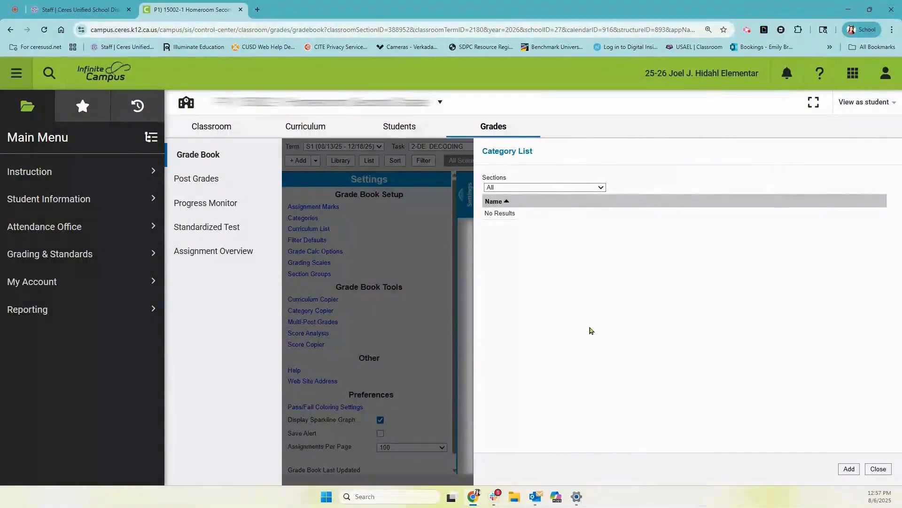
click(855, 474)
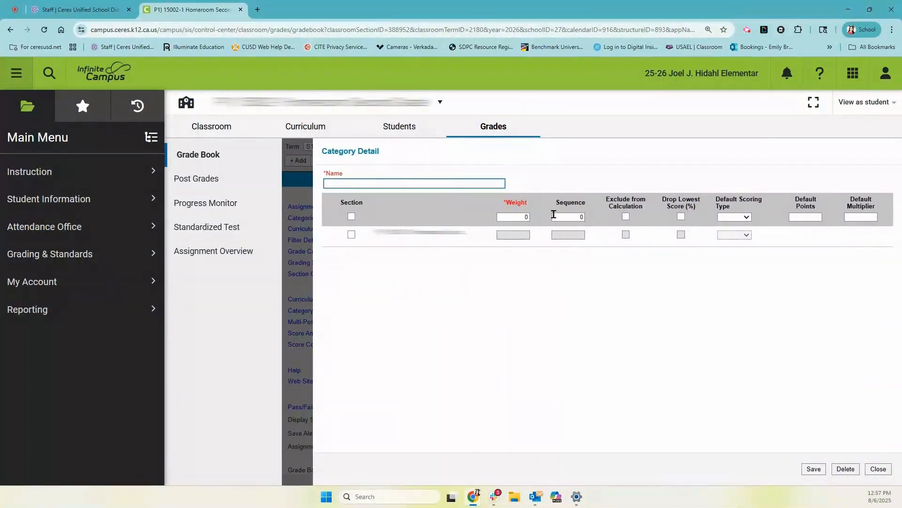
text(Evidence)
click(351, 234)
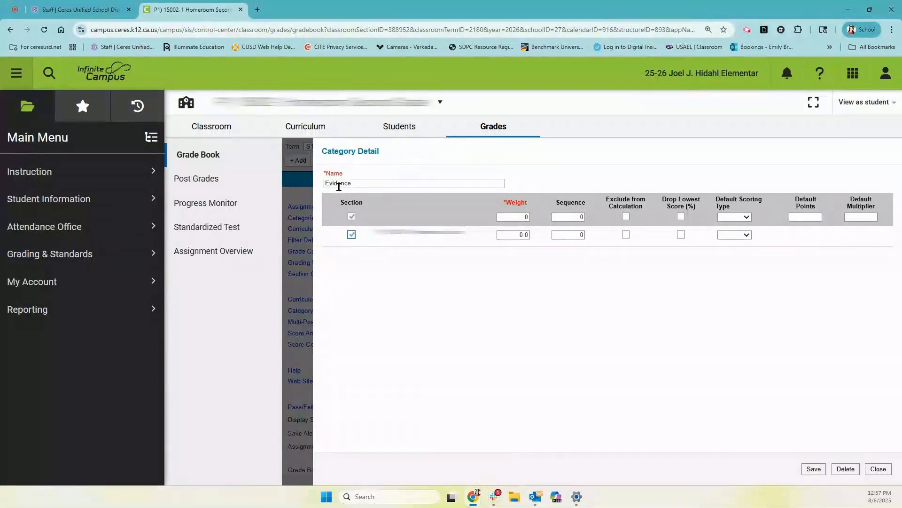
click(745, 236)
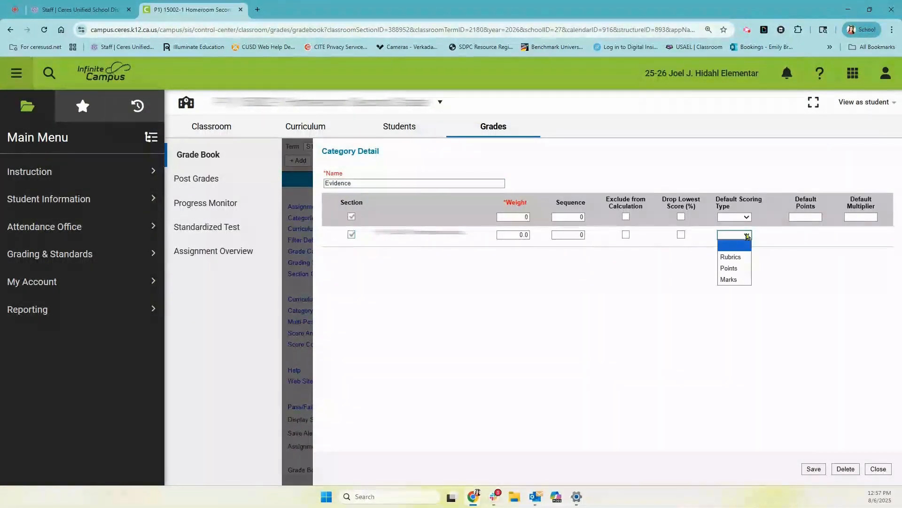
click(743, 261)
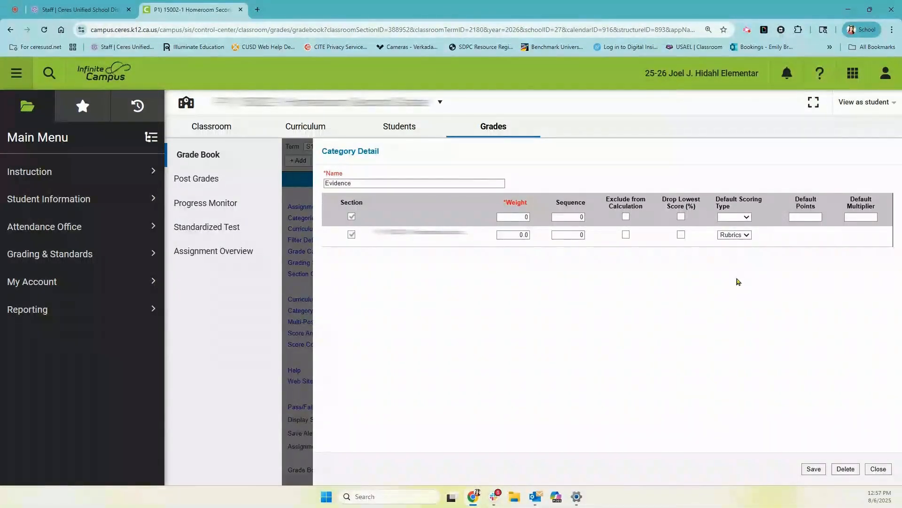
click(816, 470)
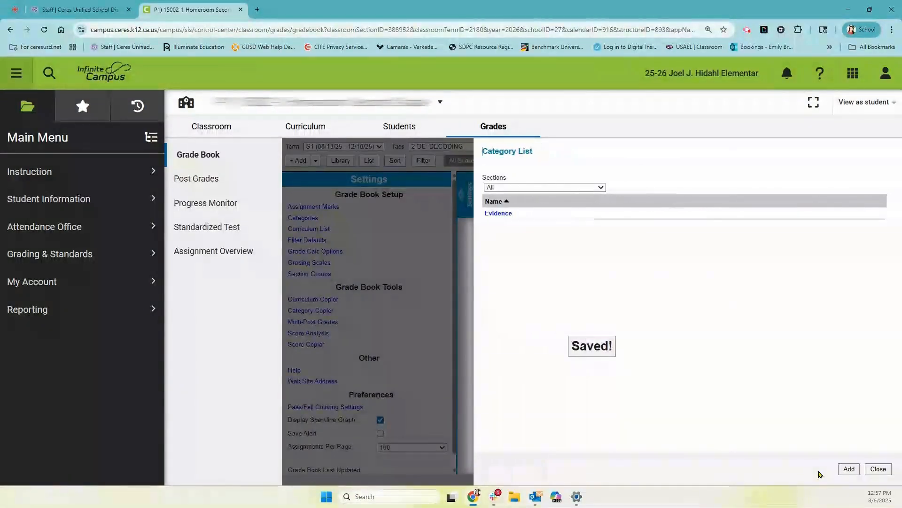
click(877, 469)
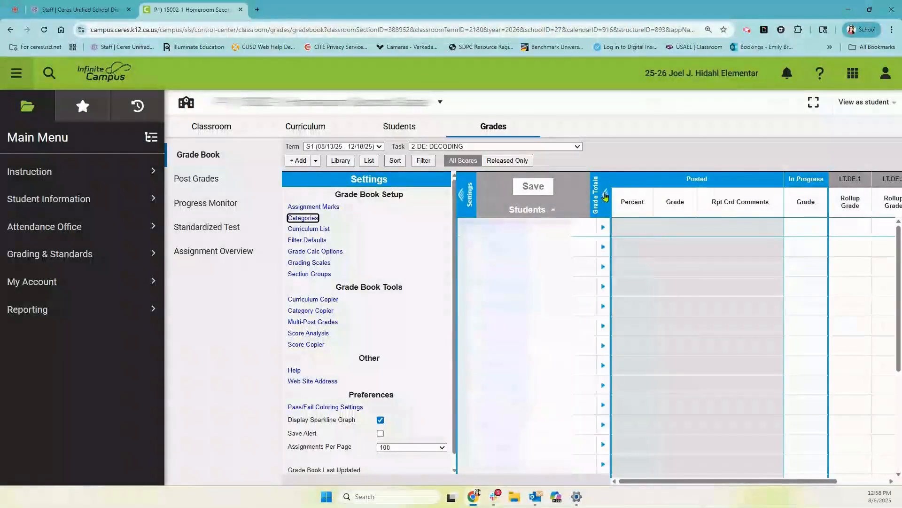
Step: Start a new assignment titled DEMO and go through its date, score release and grading settings
click(299, 162)
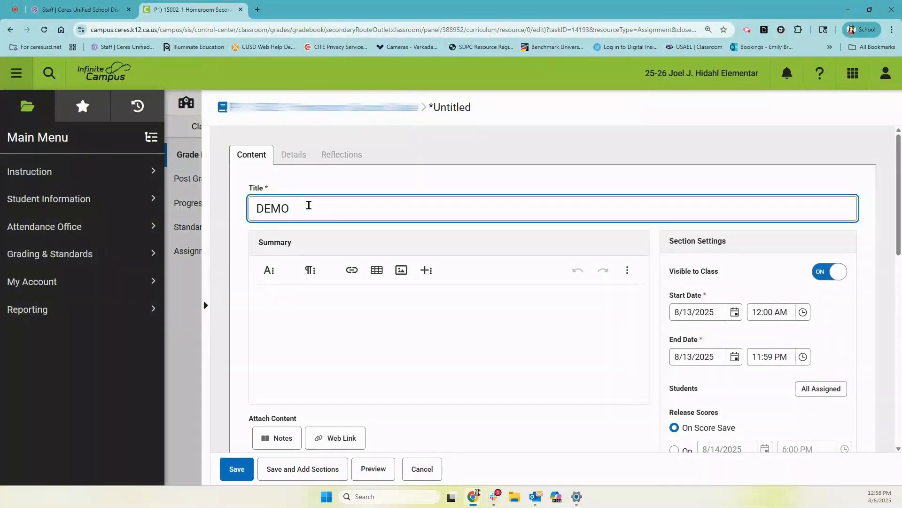
click(300, 377)
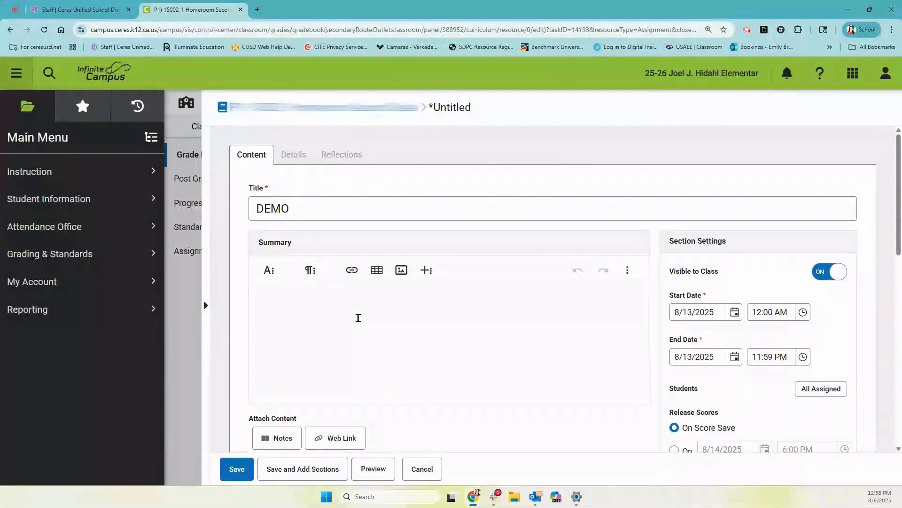
scroll(630, 228, down, 2)
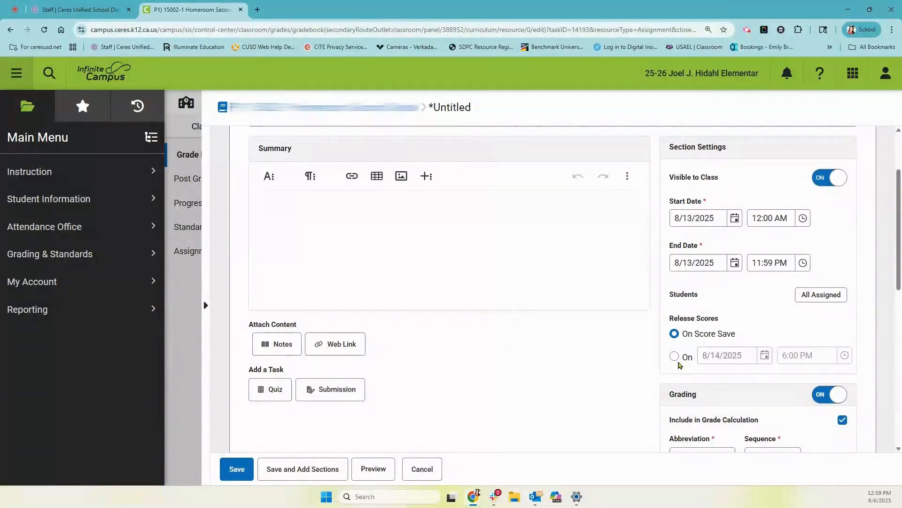
scroll(680, 357, down, 3)
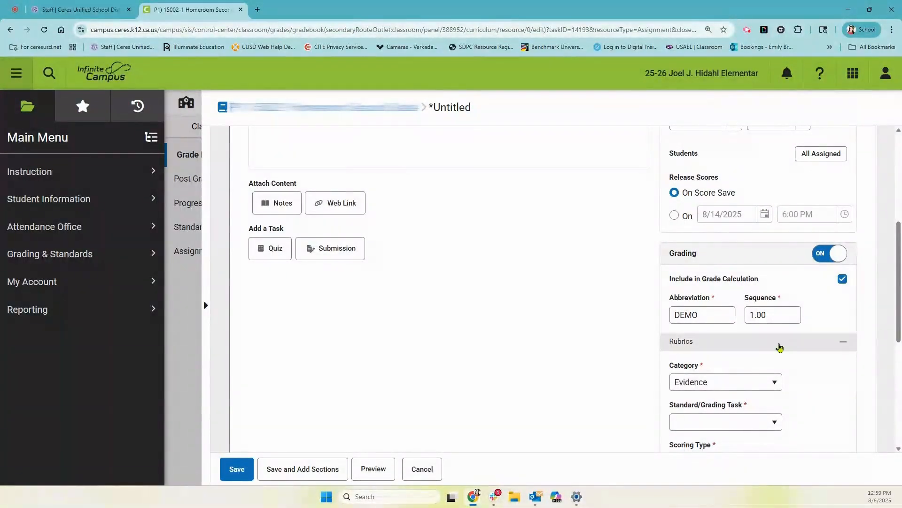
scroll(766, 334, down, 3)
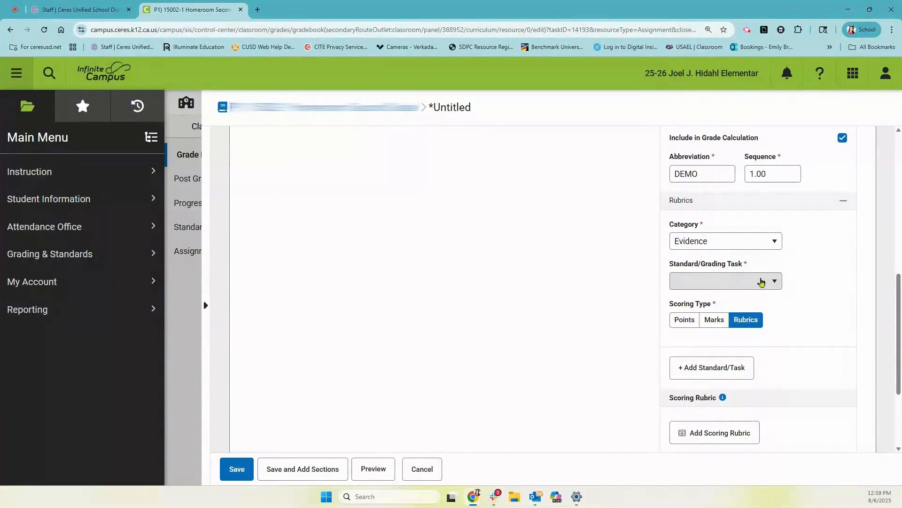
Step: Align the DEMO assignment to standard LT.PV.1 Read/write numbers to 1000 with Rubrics scoring and save it
click(766, 282)
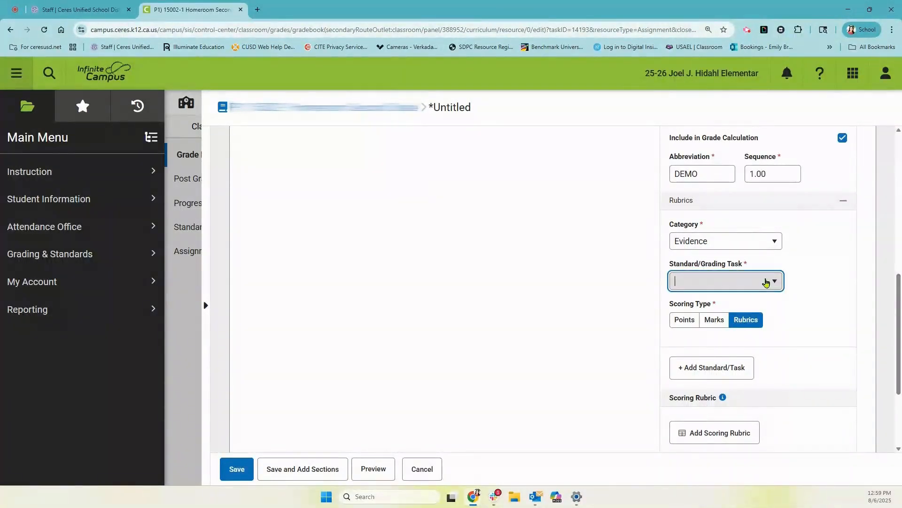
scroll(820, 376, down, 10)
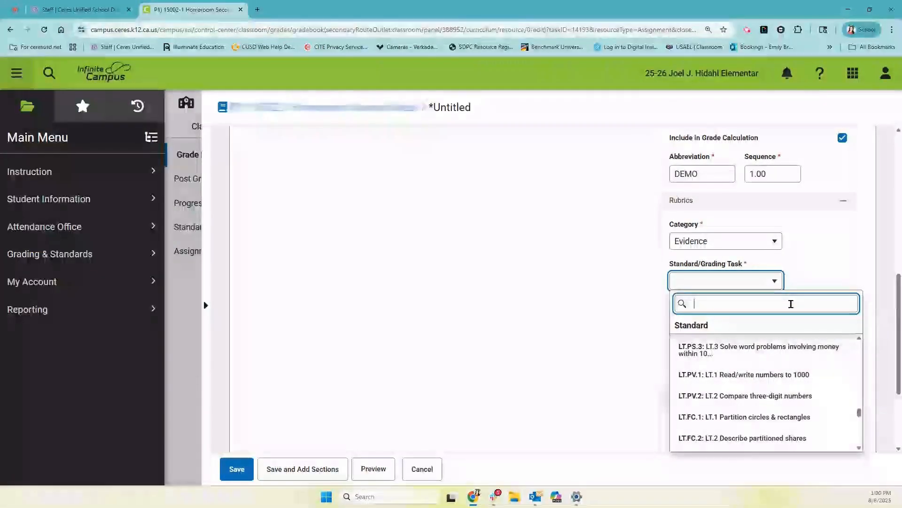
text(pv)
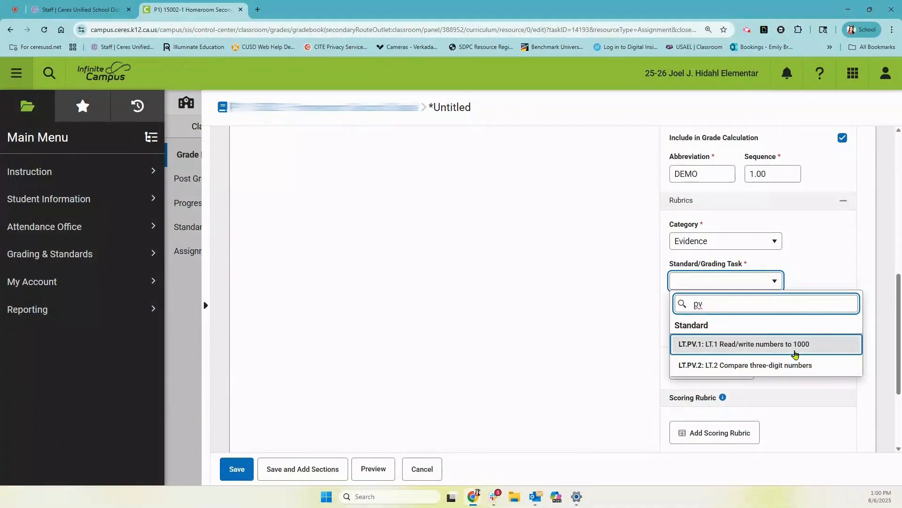
click(795, 353)
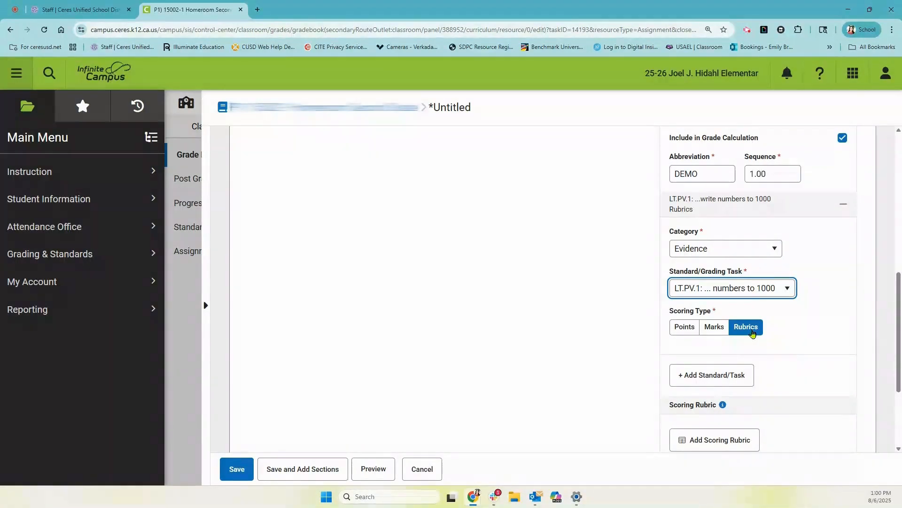
scroll(752, 333, down, 3)
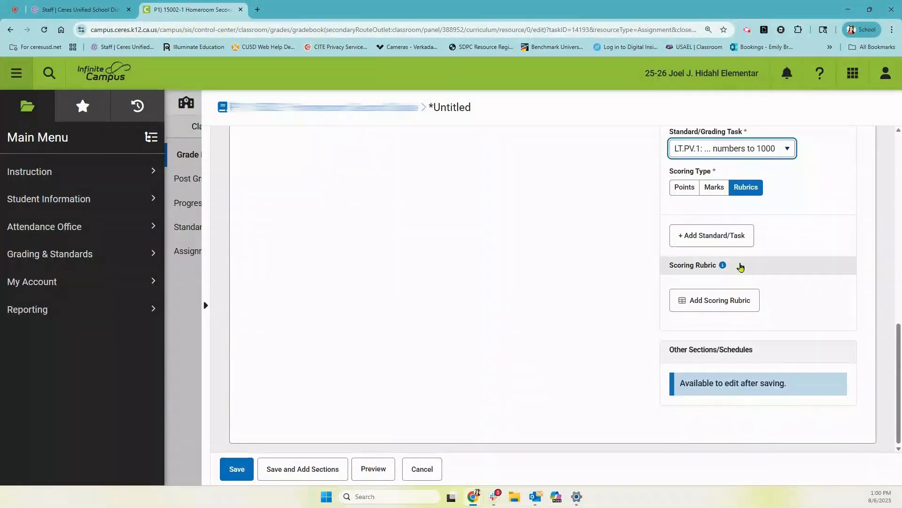
click(230, 469)
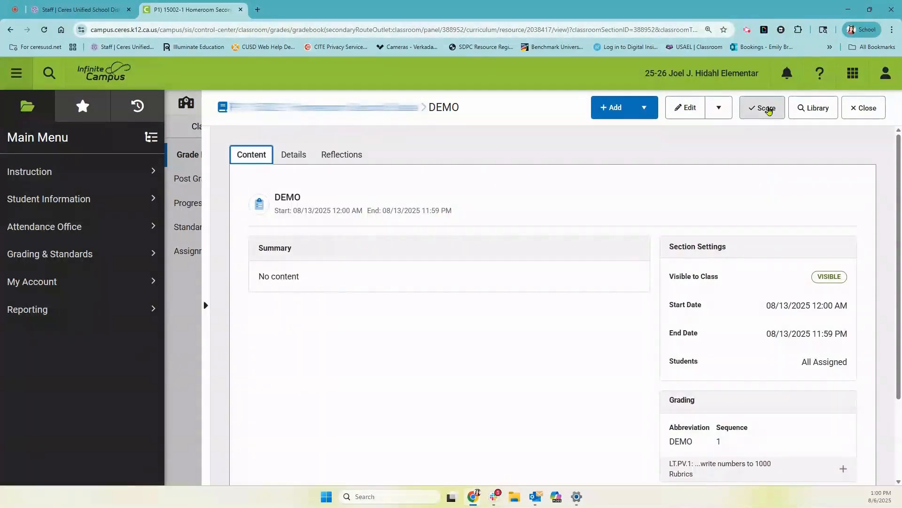
Step: Score the DEMO assignment by filling all students with 3, save the scores and return to the grade book
click(768, 110)
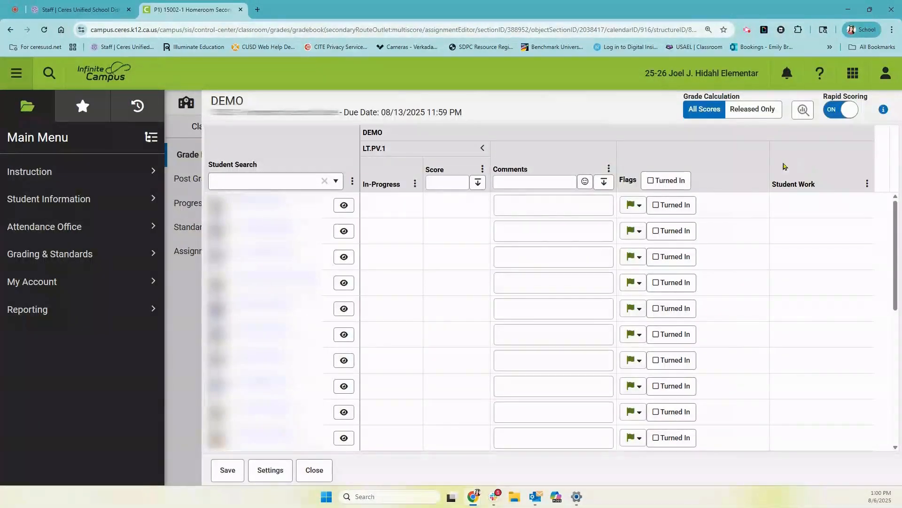
click(447, 182)
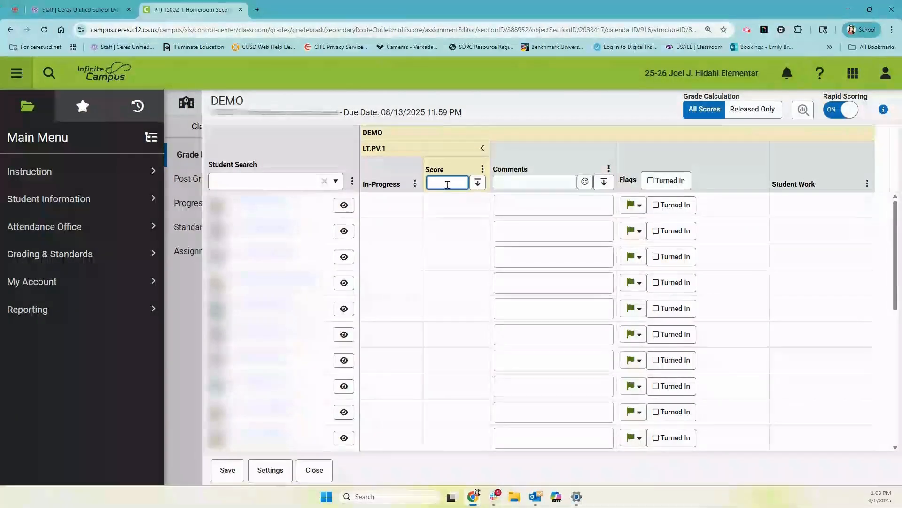
text(3)
click(478, 183)
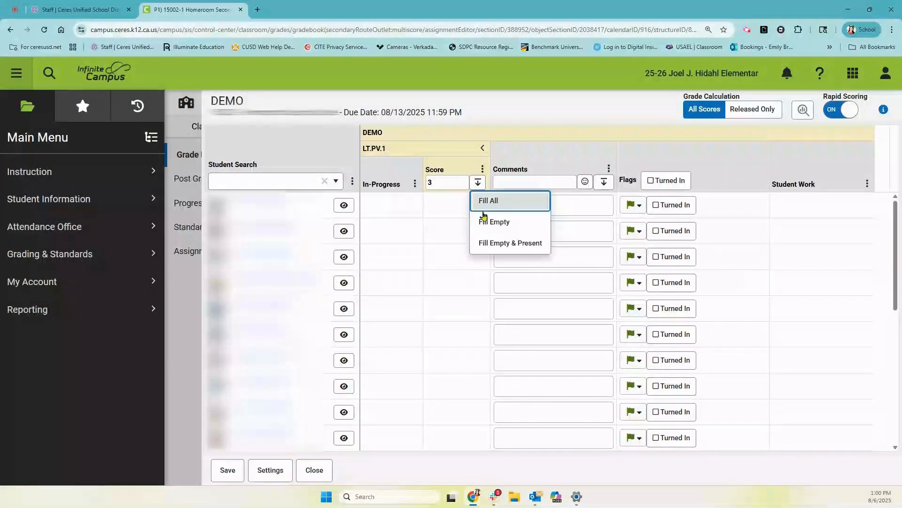
click(499, 208)
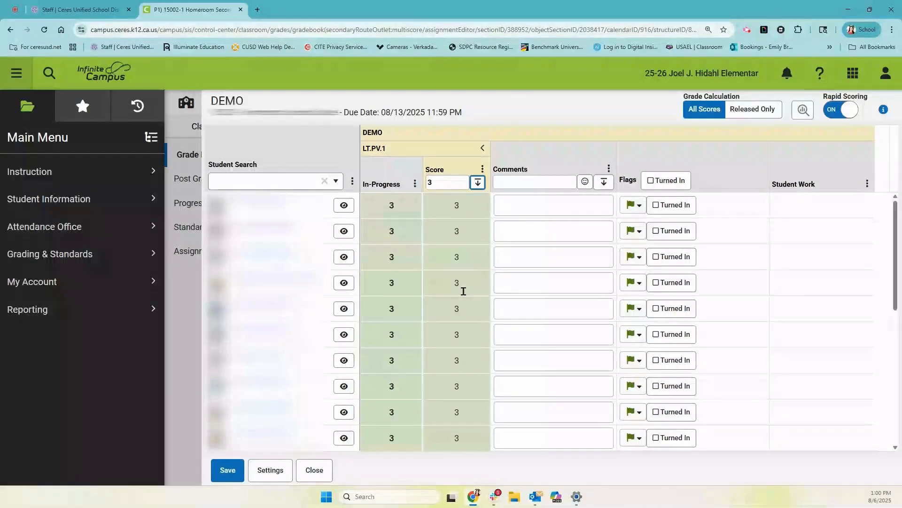
click(224, 471)
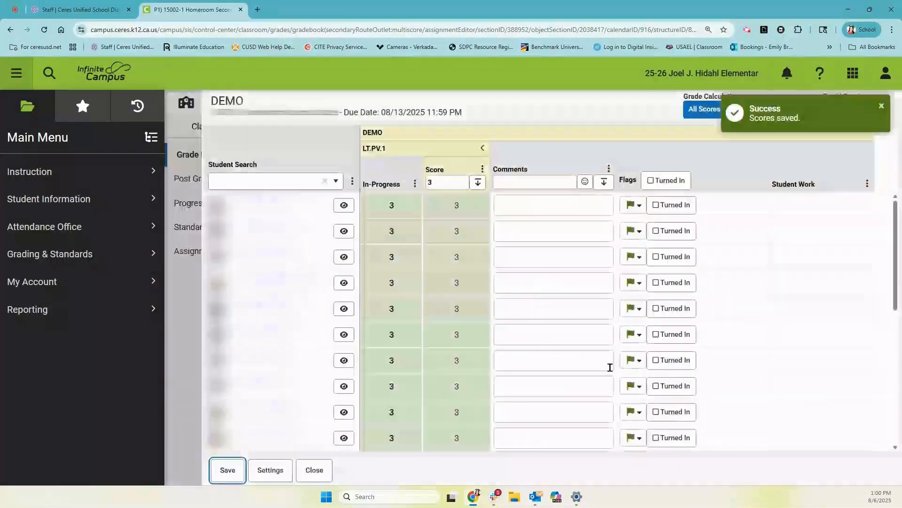
click(323, 471)
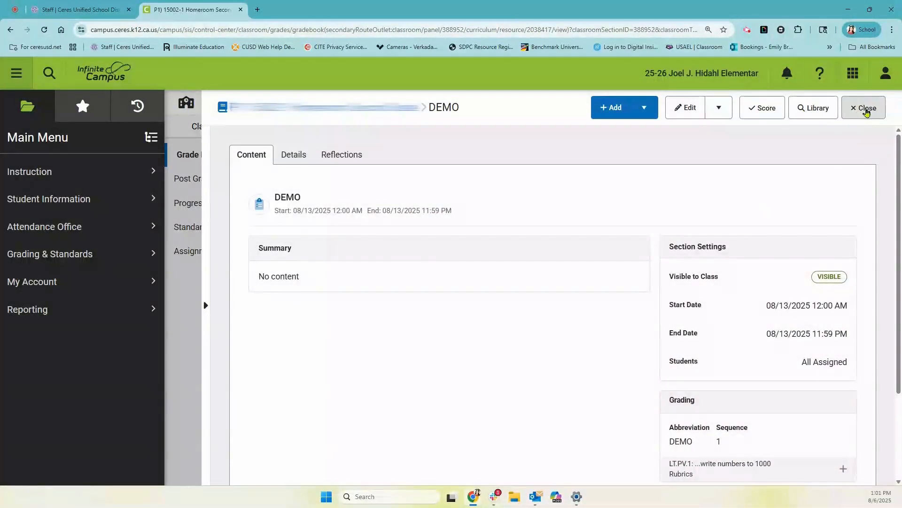
click(866, 111)
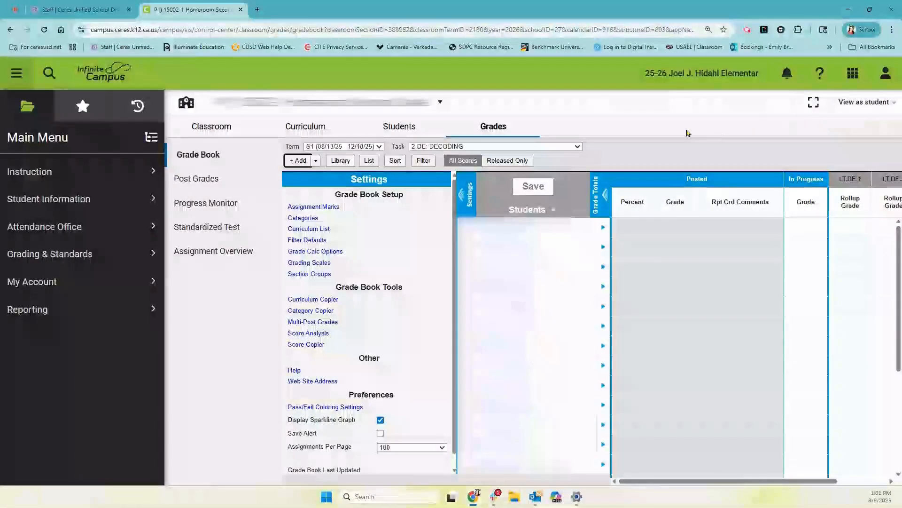
Step: Switch the grade book task to LT.PV.1 Read/write numbers to 1000 and bring its DEMO scores into view
click(562, 149)
scroll(535, 288, down, 10)
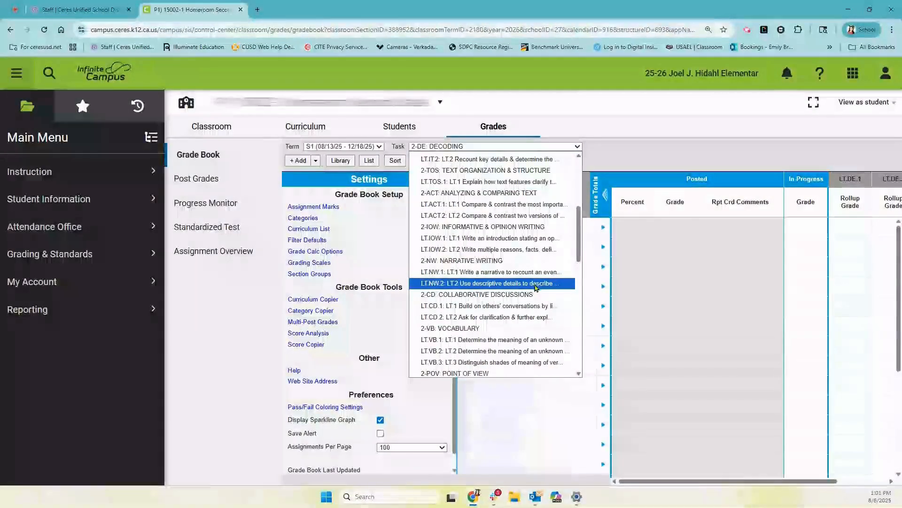
scroll(536, 288, down, 4)
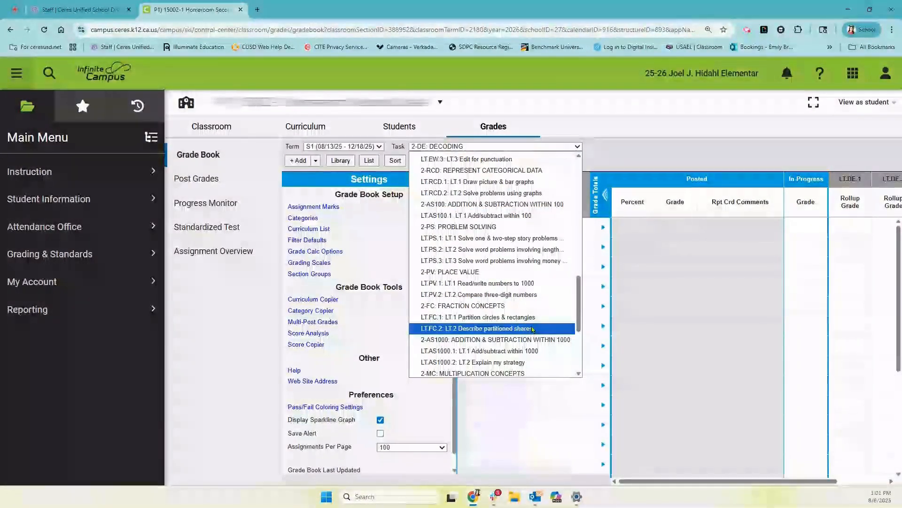
click(533, 287)
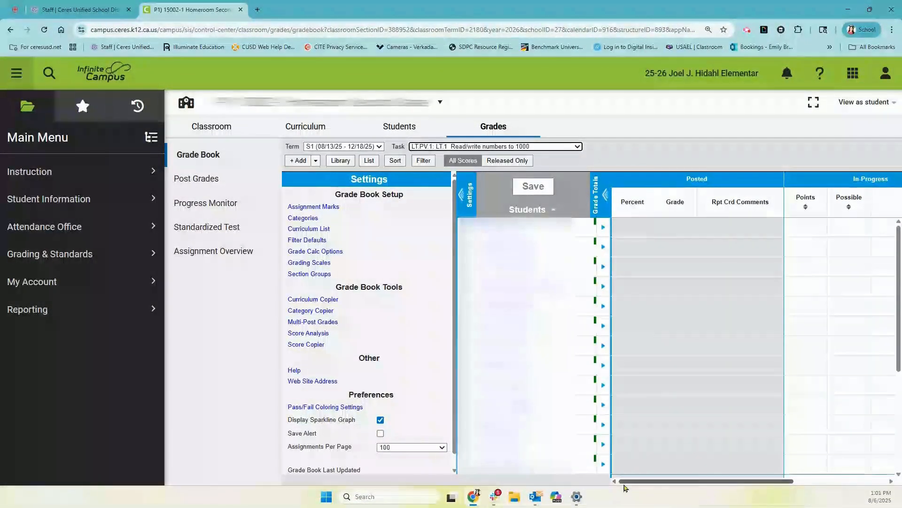
drag(625, 484, 718, 484)
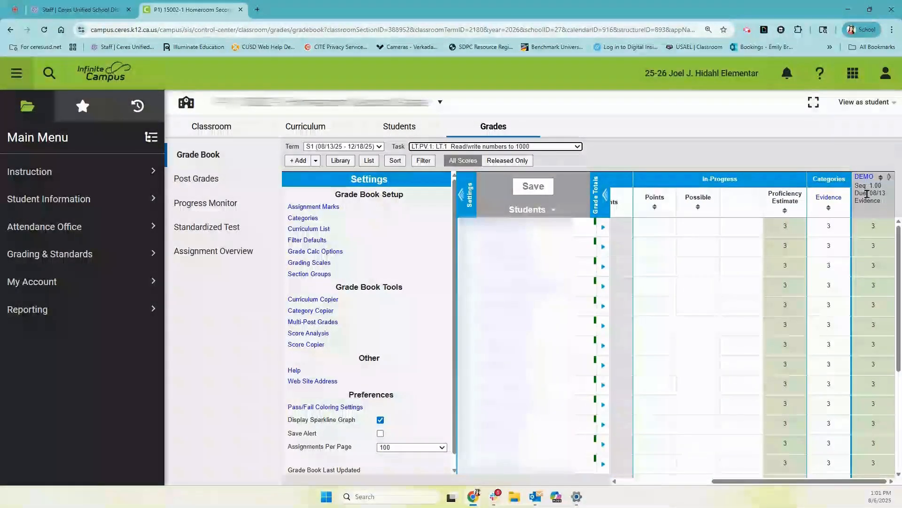
Step: Change the DEMO score to 2 for the second student and to 1 for the fourth student
click(873, 246)
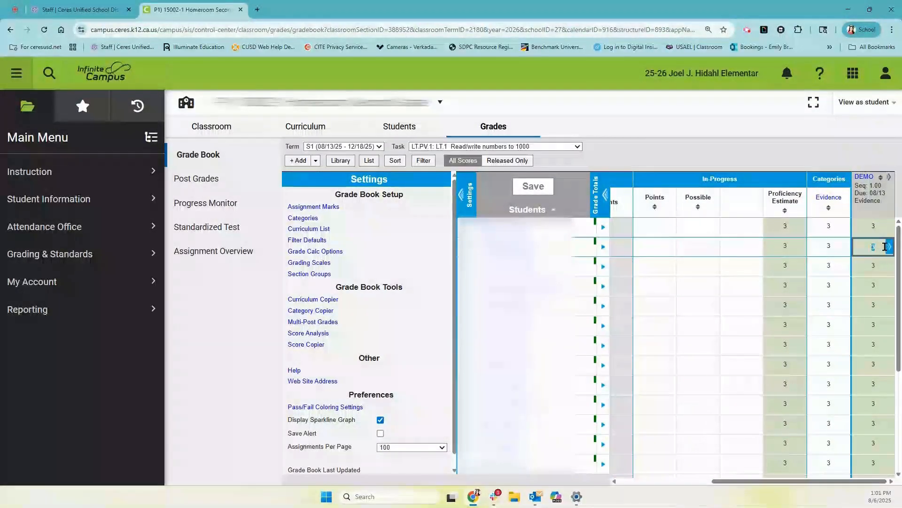
text(2)
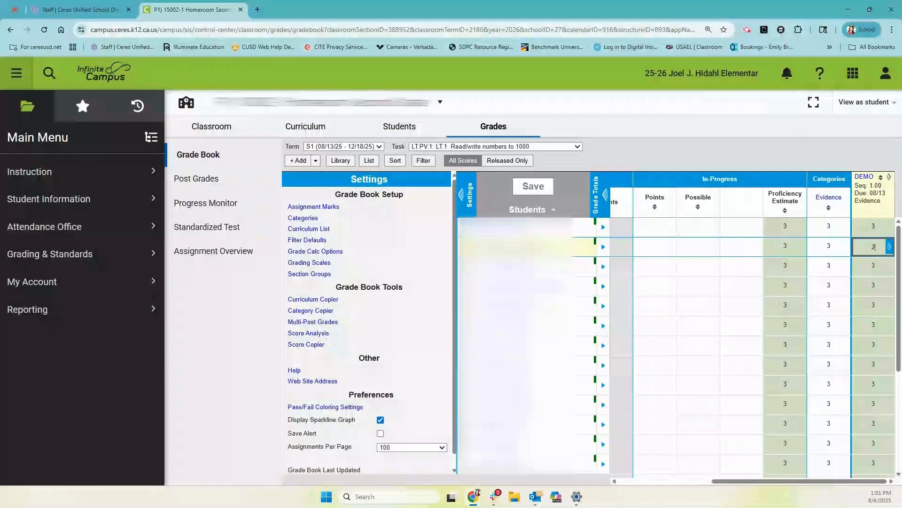
click(886, 285)
text(1)
key(Return)
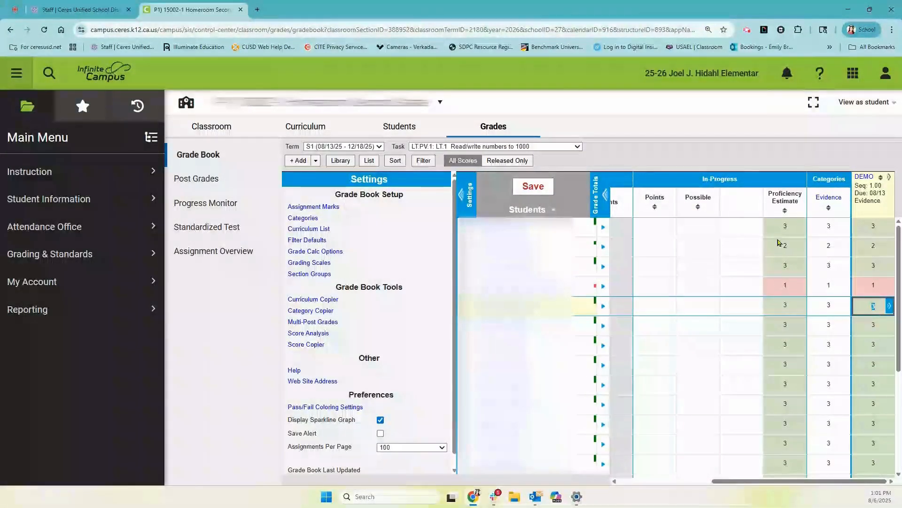
Step: Switch the grade book task to 2-PV: PLACE VALUE and examine how the learning target scores roll up
mouse_move(783, 229)
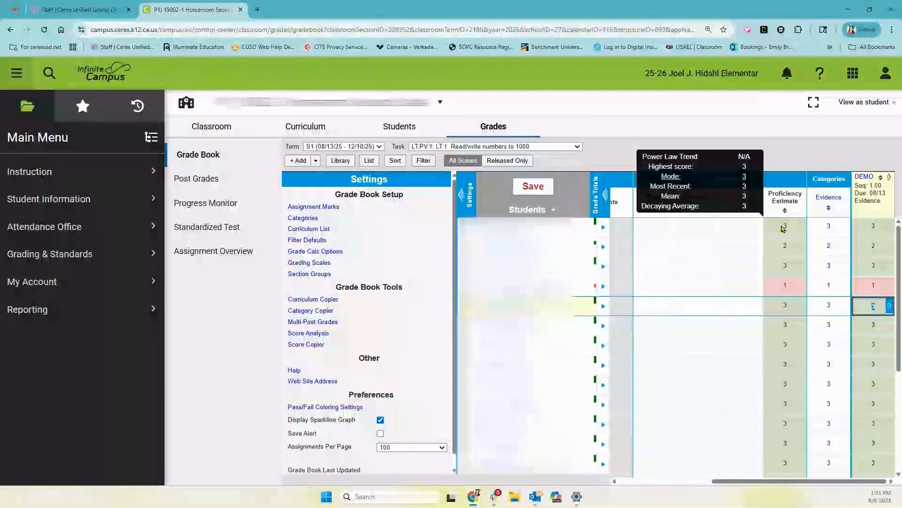
click(568, 146)
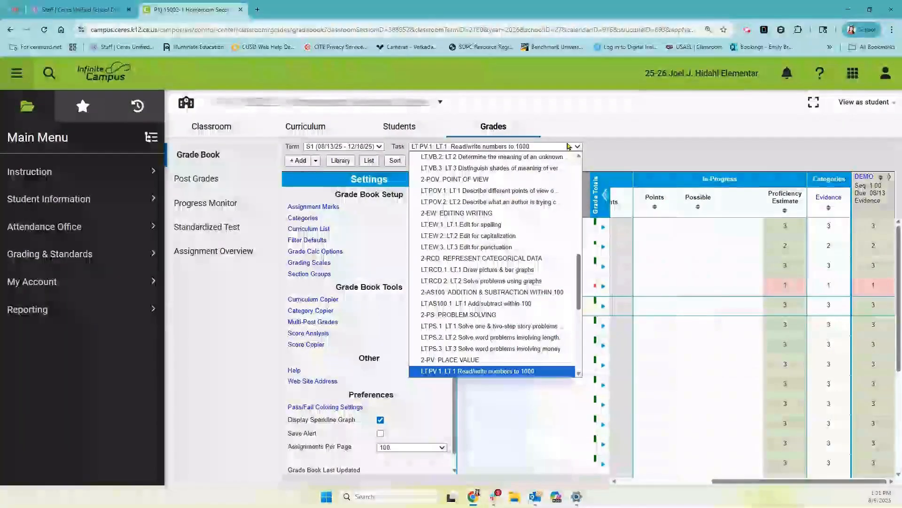
click(531, 361)
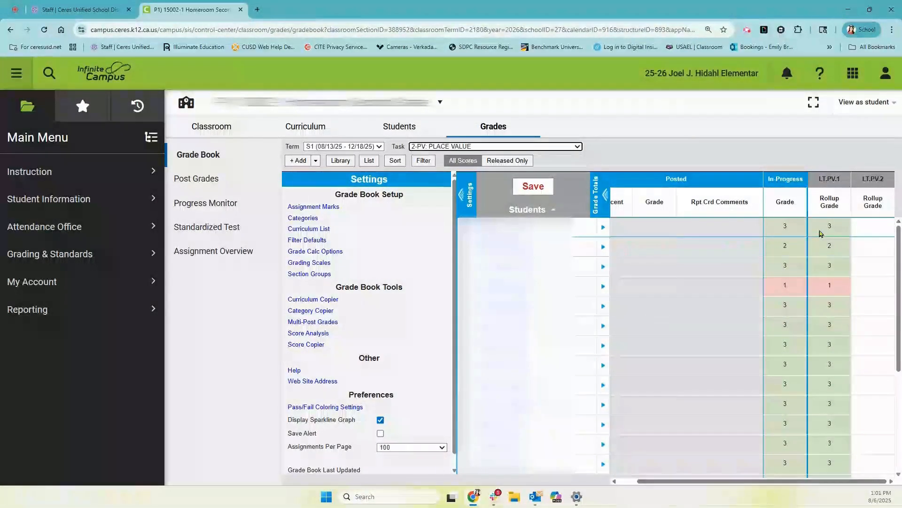
mouse_move(795, 236)
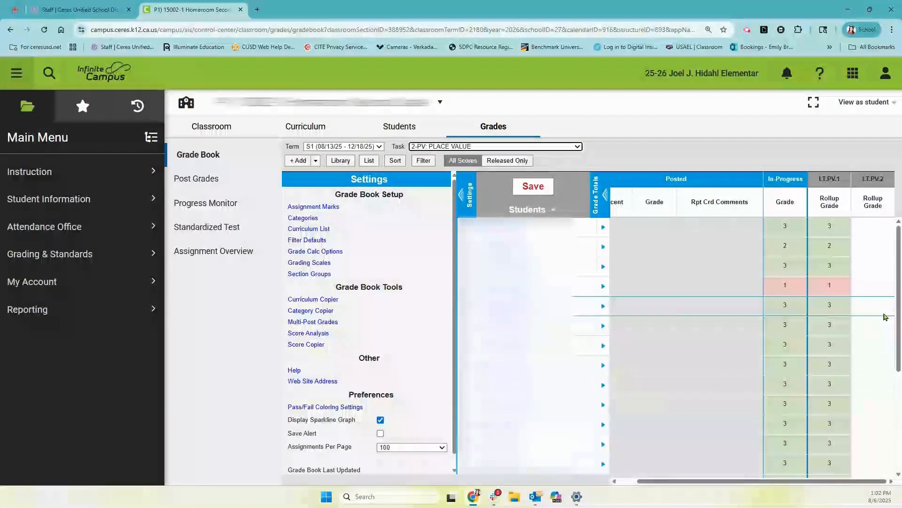
Step: Save the grade book and start a new assignment titled "Not Introduced" with the summary "This learning target was not introduced in S1."
click(301, 162)
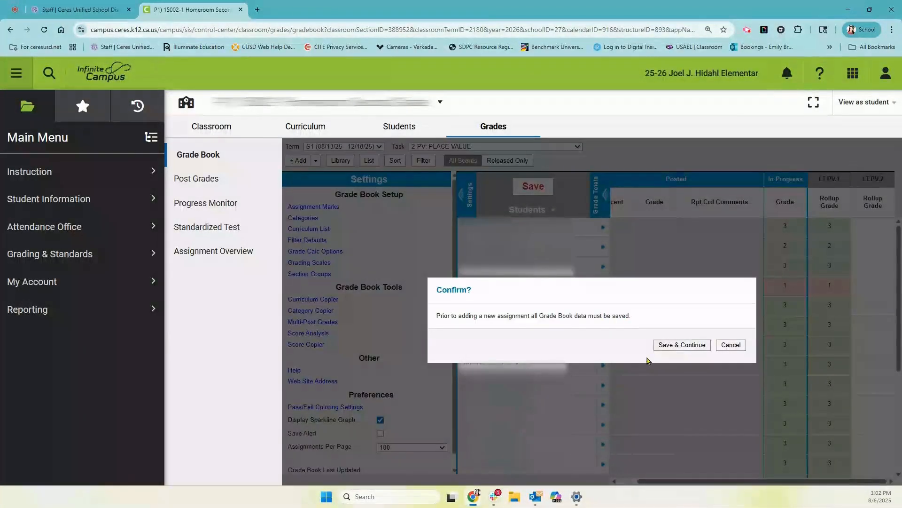
click(667, 346)
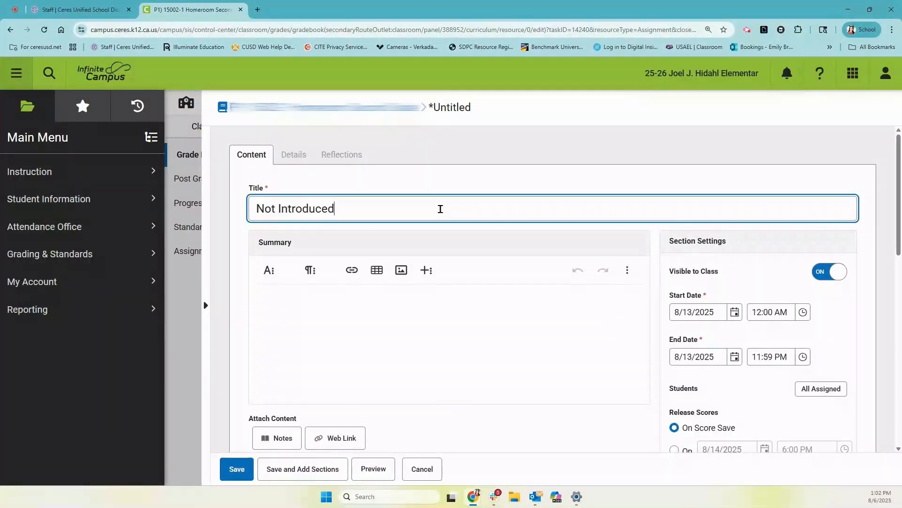
text(Not Introduced)
key(Tab)
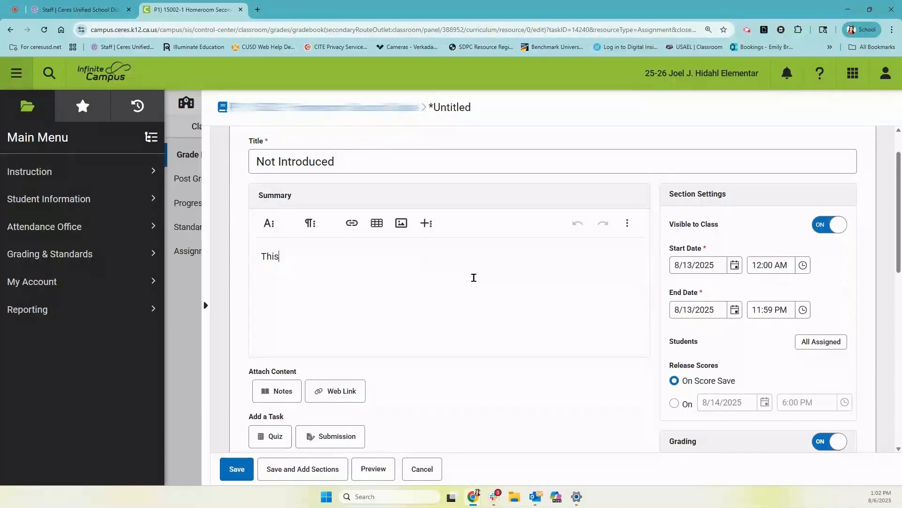
text(This learning target)
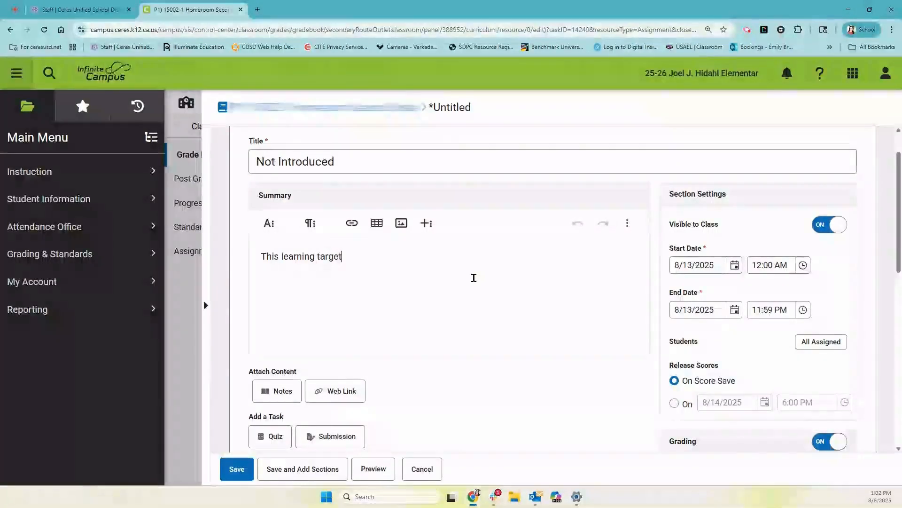
text( was not )
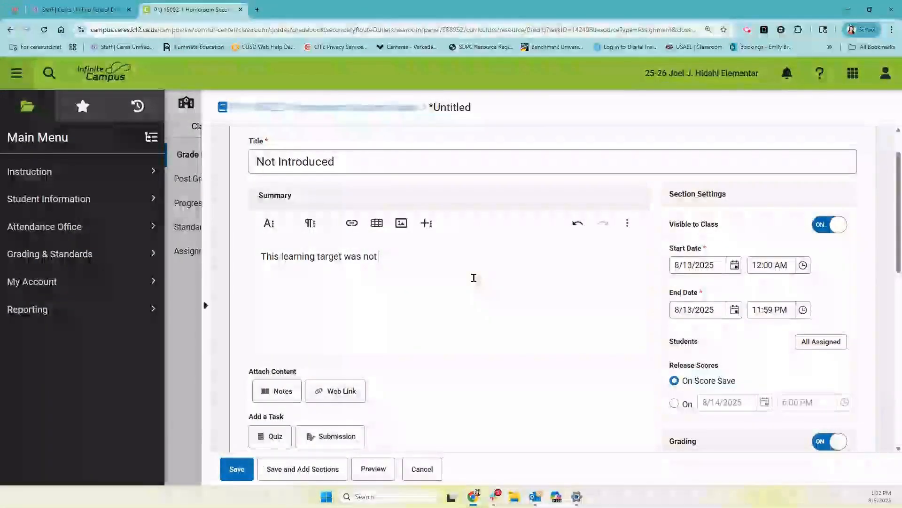
text(introduced in S1.)
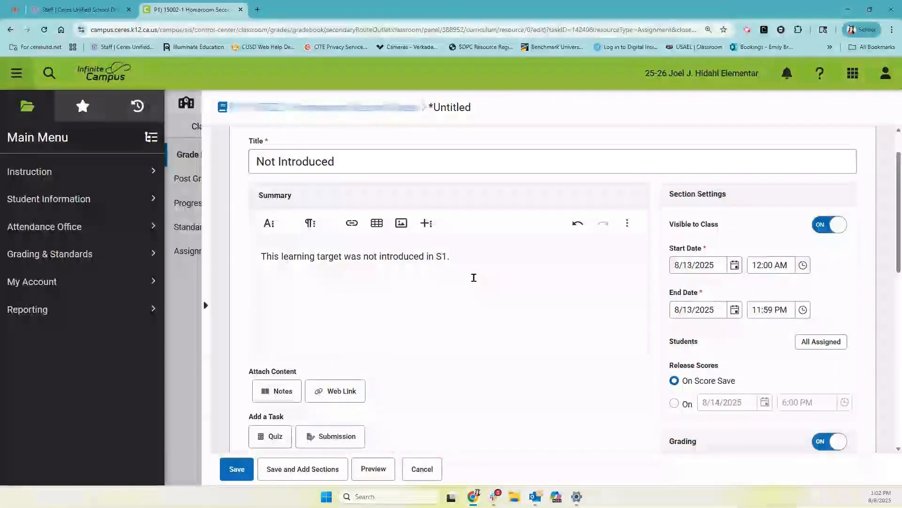
Step: Assign the Not Introduced assignment to the standard LT.PV.2 Compare three-digit numbers and save the assignment
scroll(493, 296, down, 3)
scroll(793, 319, down, 5)
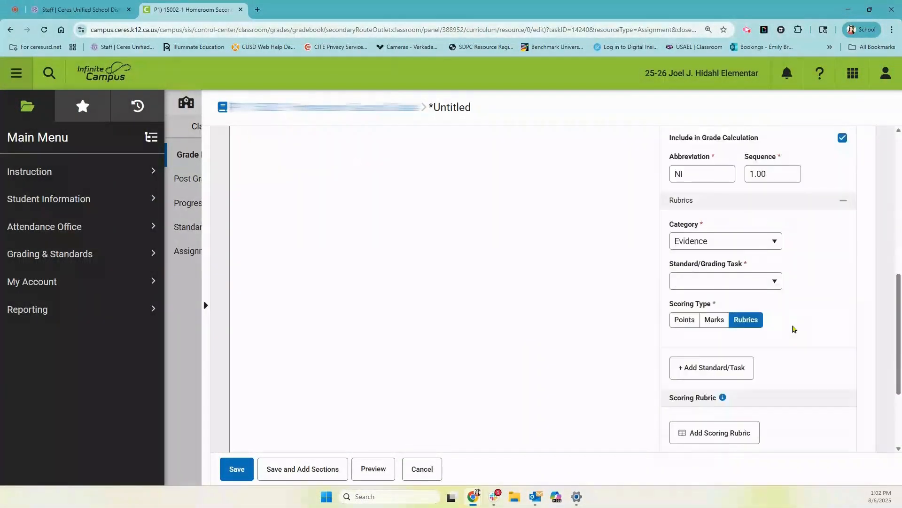
click(774, 234)
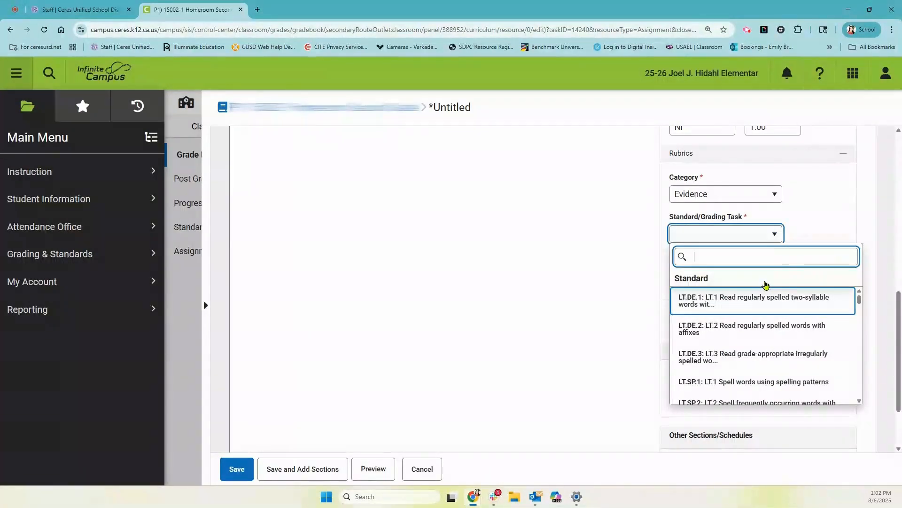
text(pv)
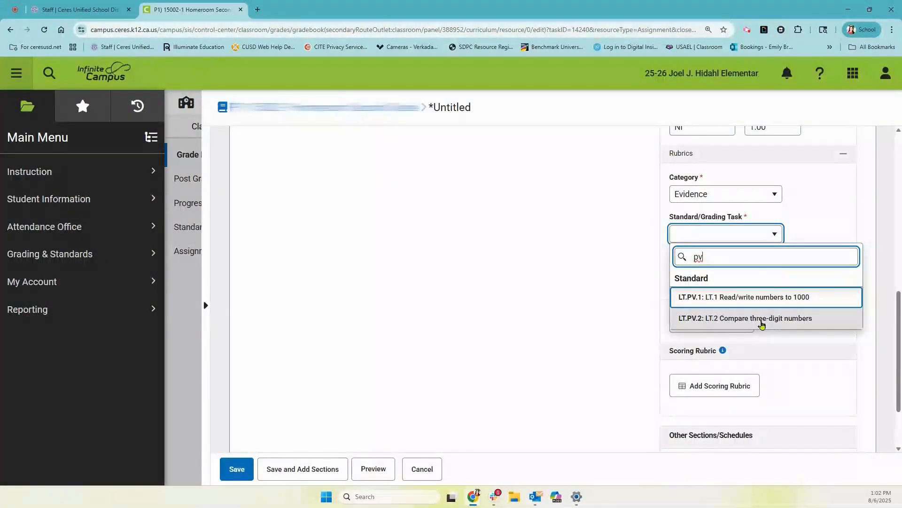
click(762, 323)
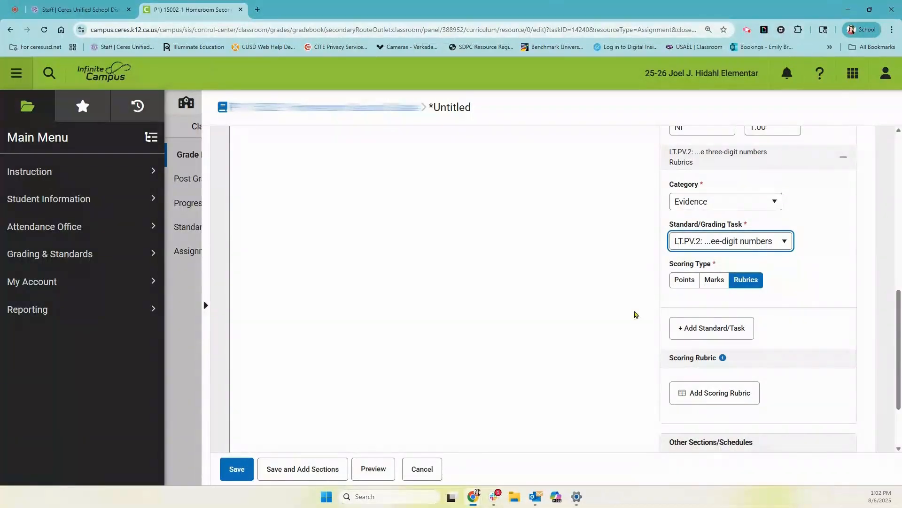
click(236, 469)
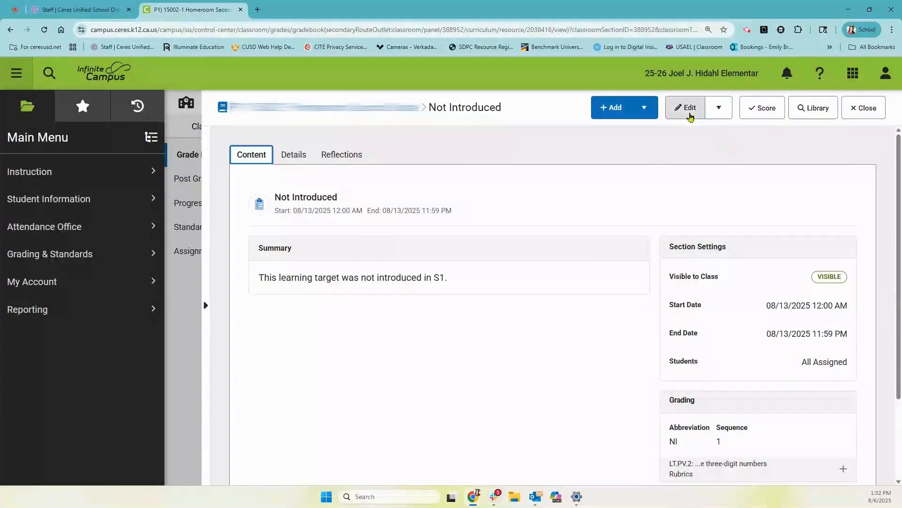
Step: Open scoring for the Not Introduced assignment, fill a score of 1 for all students, save the scores, and close scoring
click(770, 110)
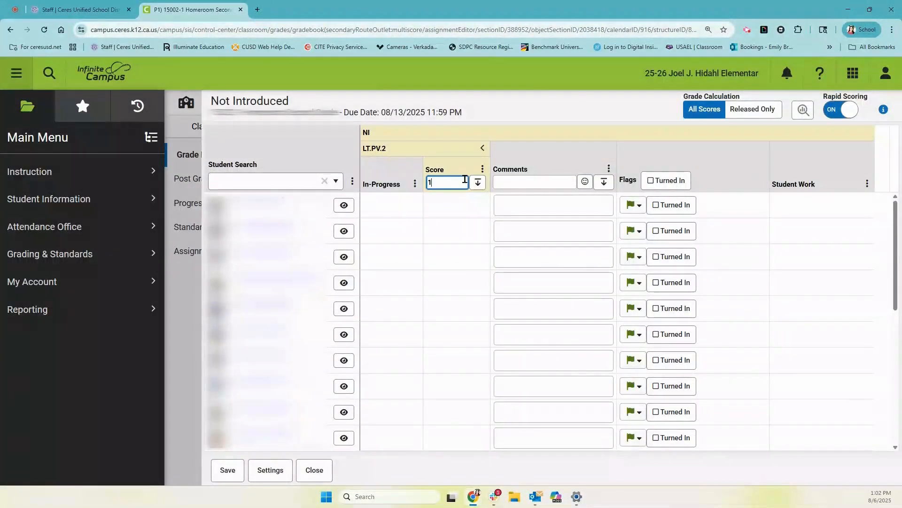
text(1)
click(479, 182)
click(489, 199)
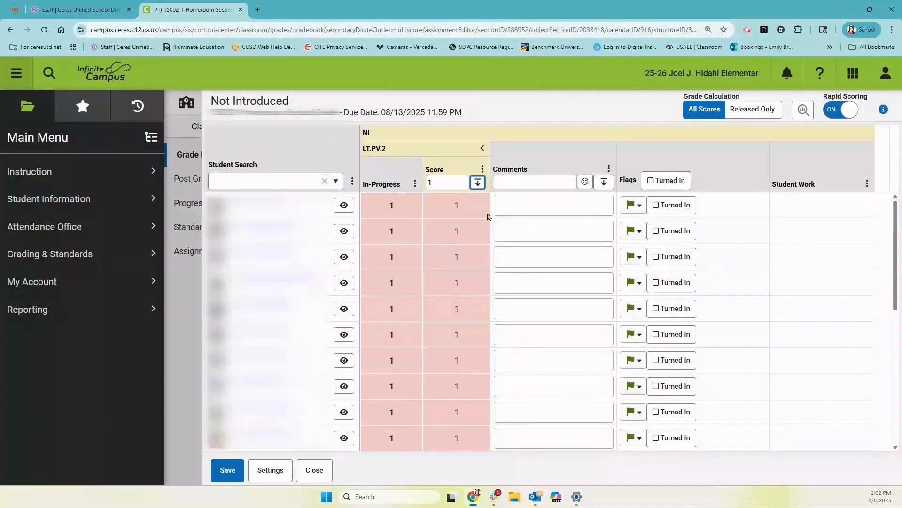
click(227, 470)
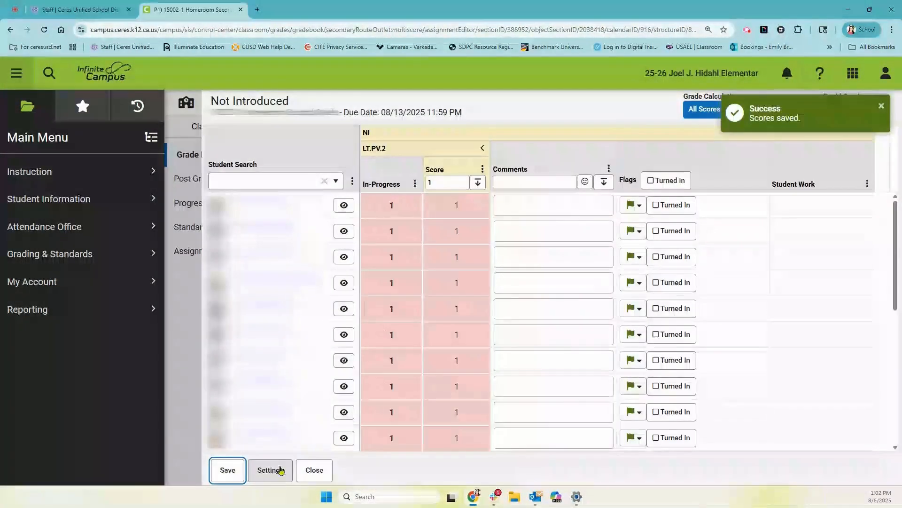
click(315, 471)
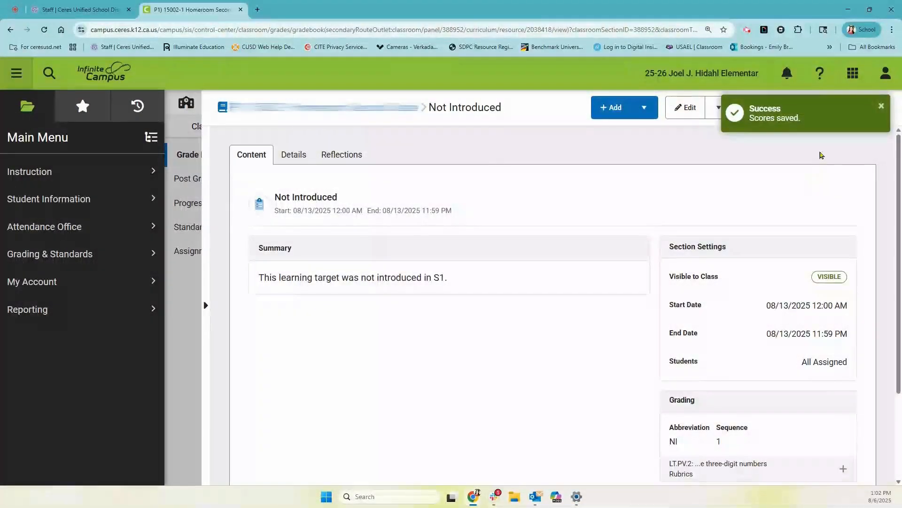
Step: Close the Not Introduced assignment and open the section's Post Grades page
click(881, 106)
click(867, 107)
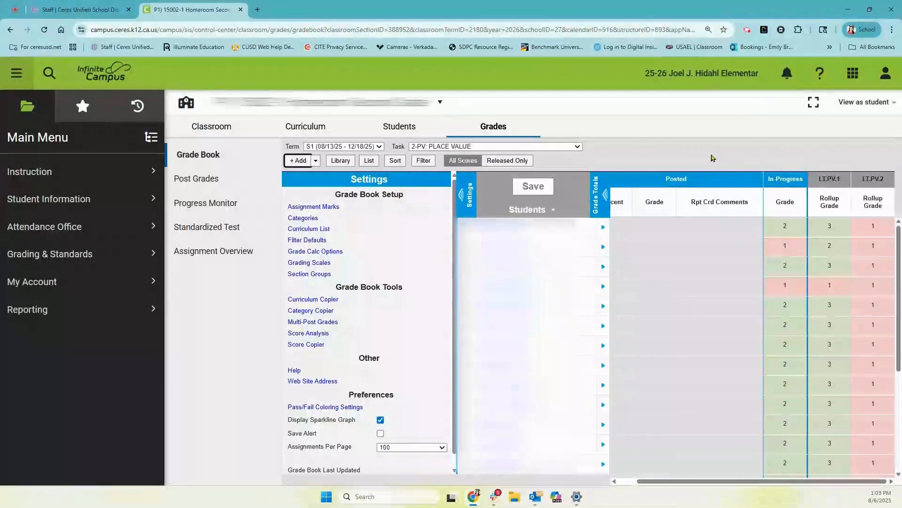
click(224, 179)
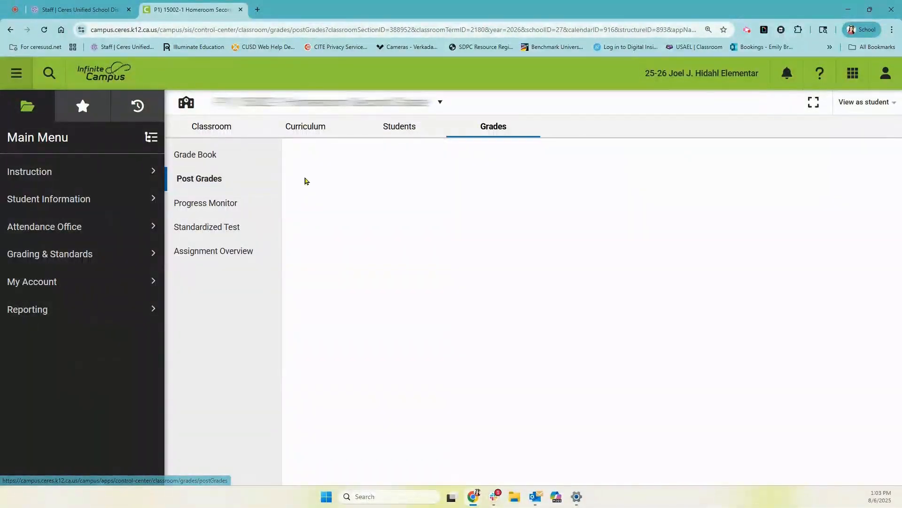